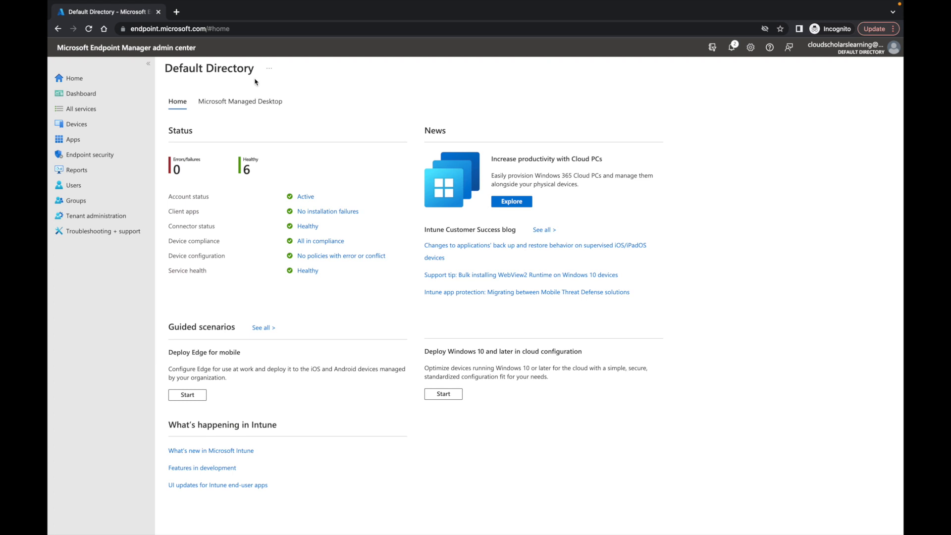
Start creating an app protection policy for the Android platform
click(90, 140)
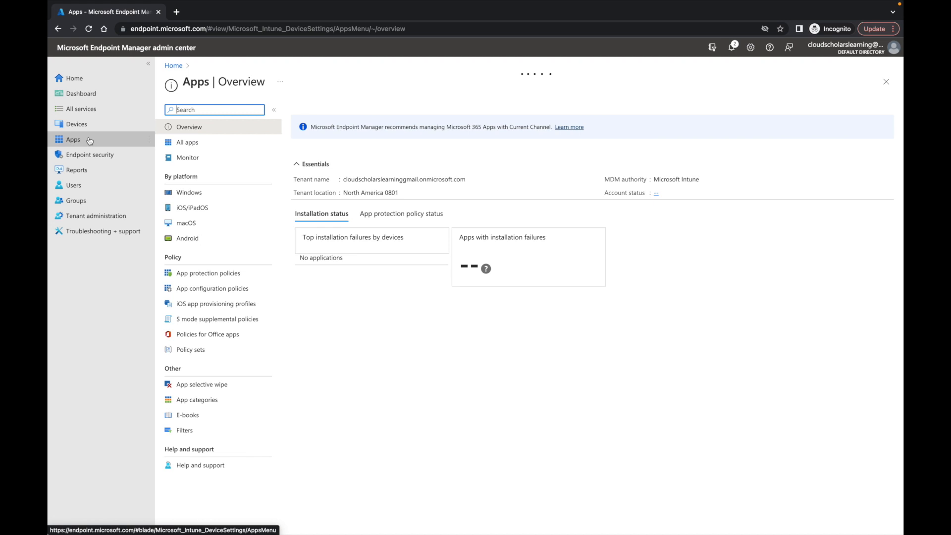
click(223, 276)
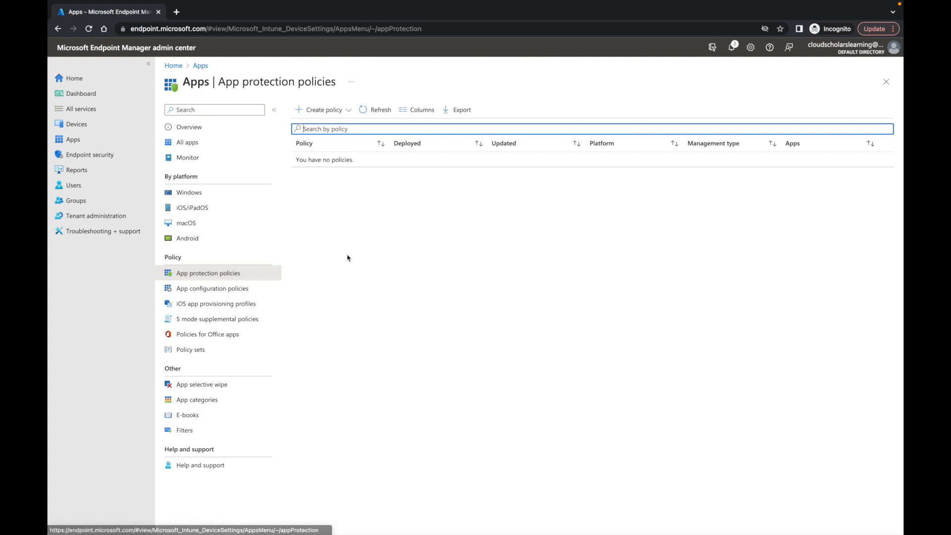
click(314, 114)
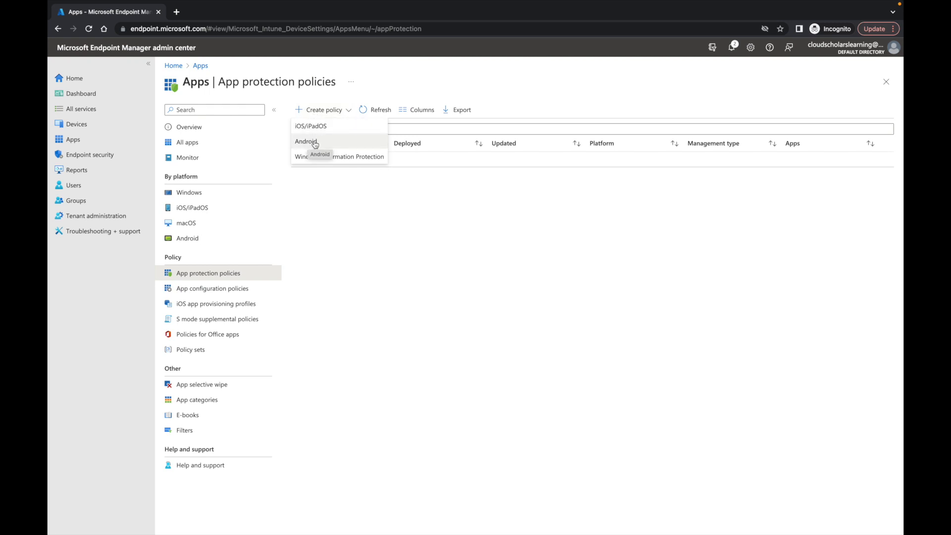
click(308, 142)
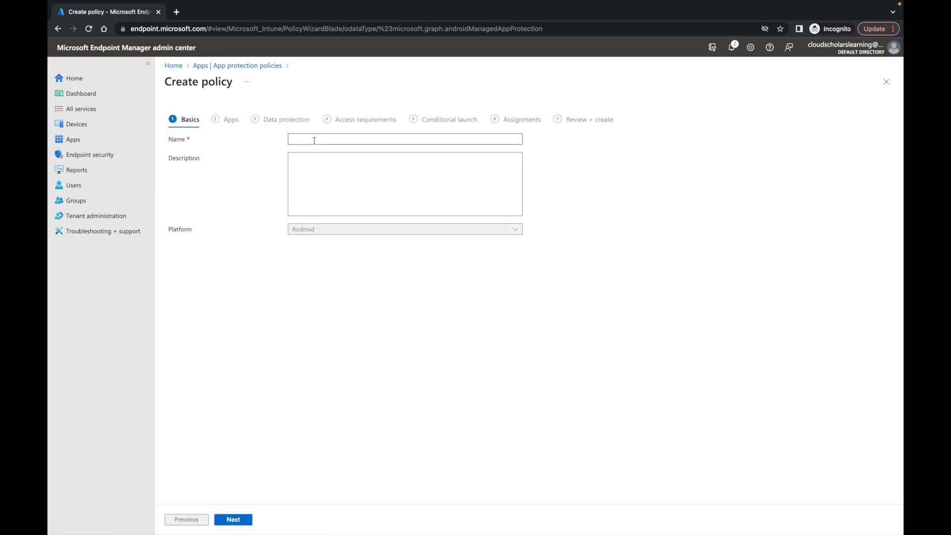
Name the policy "Teams Contractors" and continue to its app targeting settings
click(314, 141)
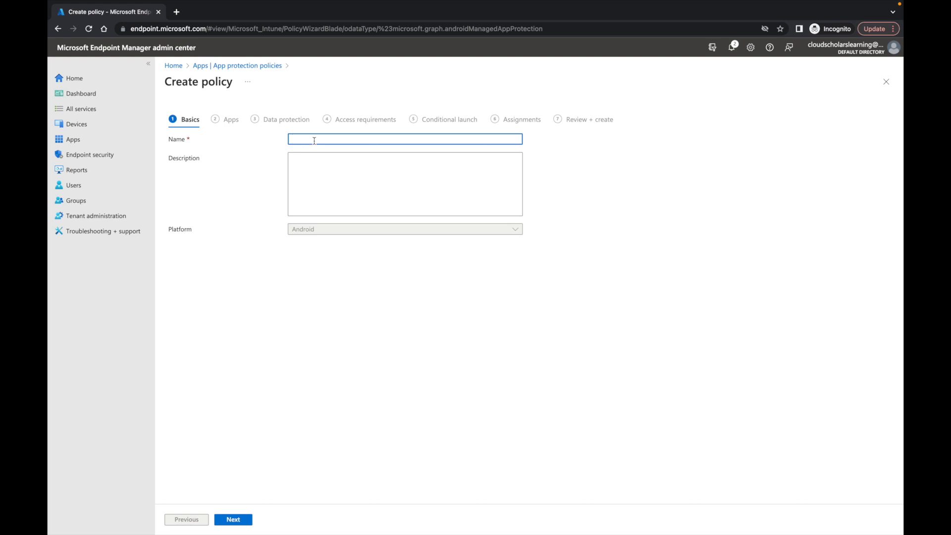
text(Teams Contractors)
click(244, 522)
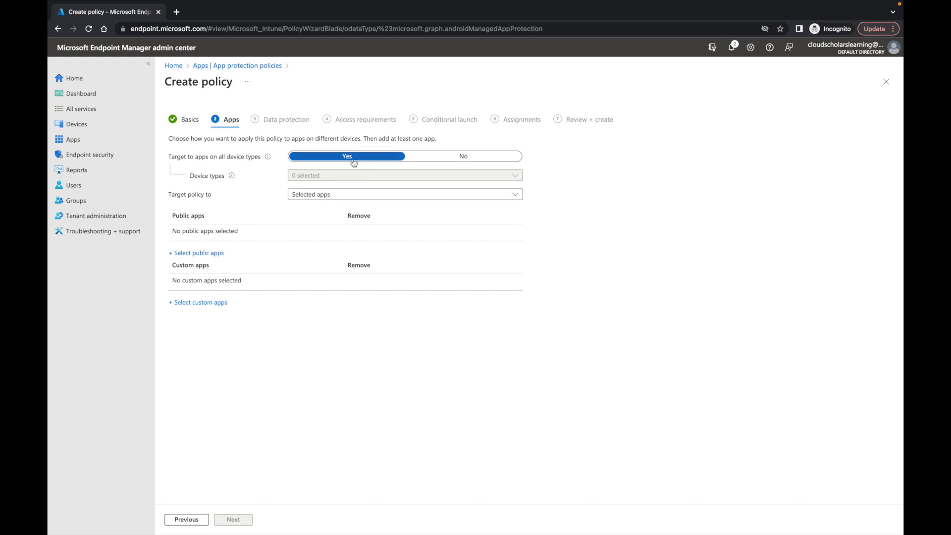
Turn off targeting of all device types and limit the policy to Unmanaged devices, keeping it targeted to selected apps
click(472, 157)
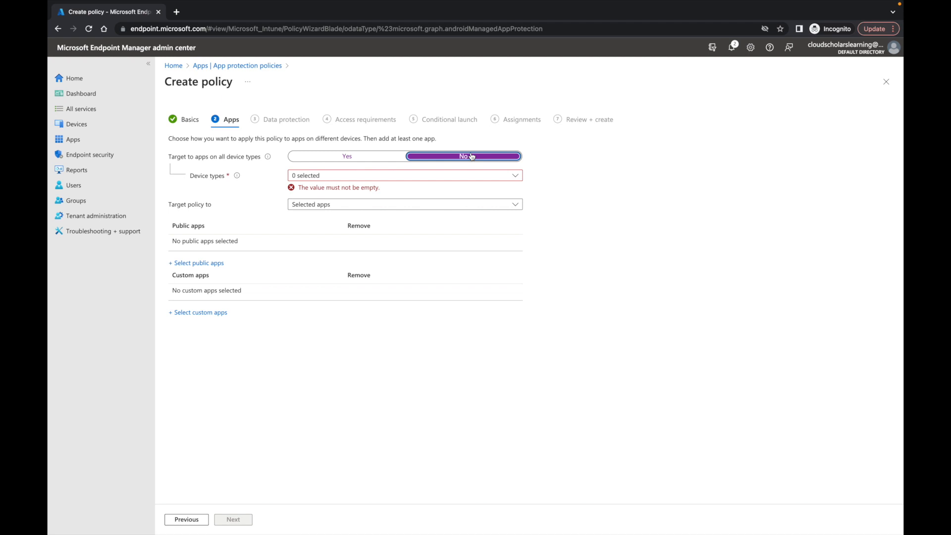
click(420, 179)
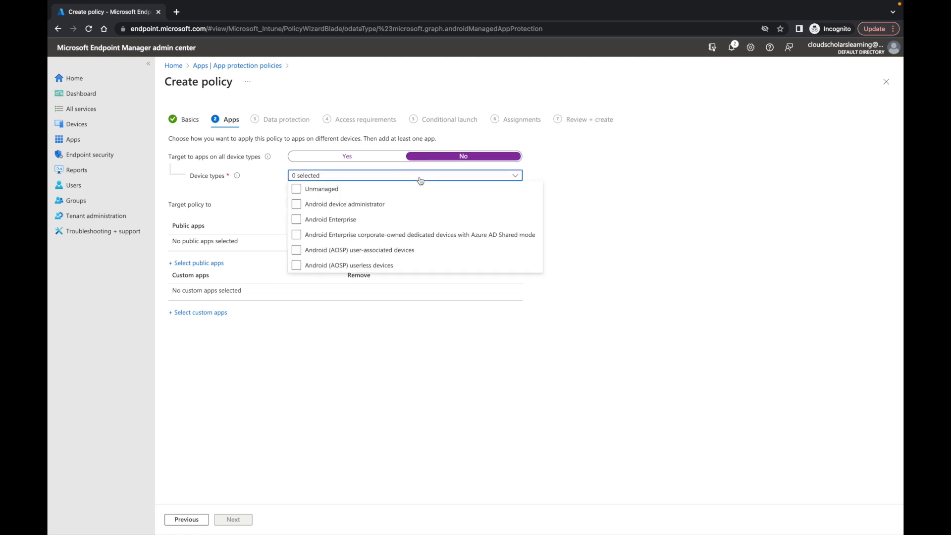
click(325, 192)
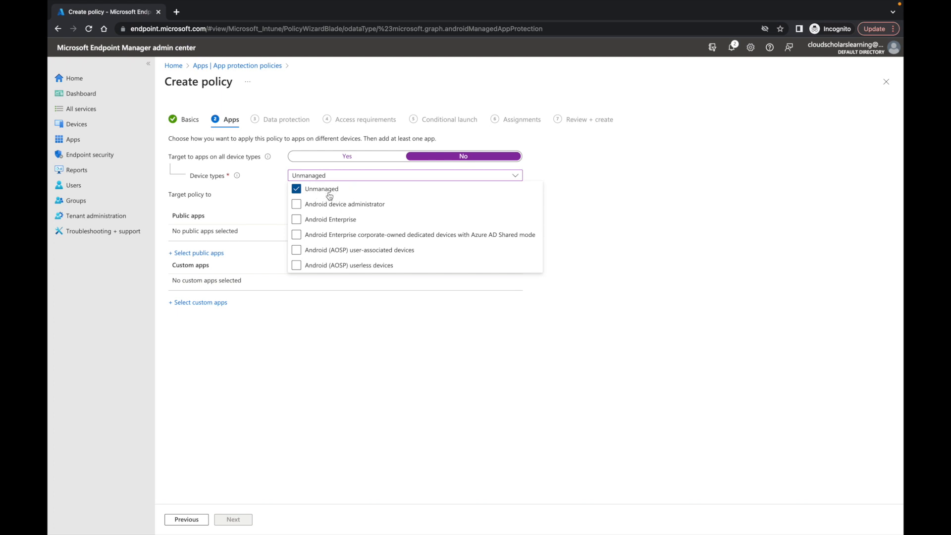
click(601, 219)
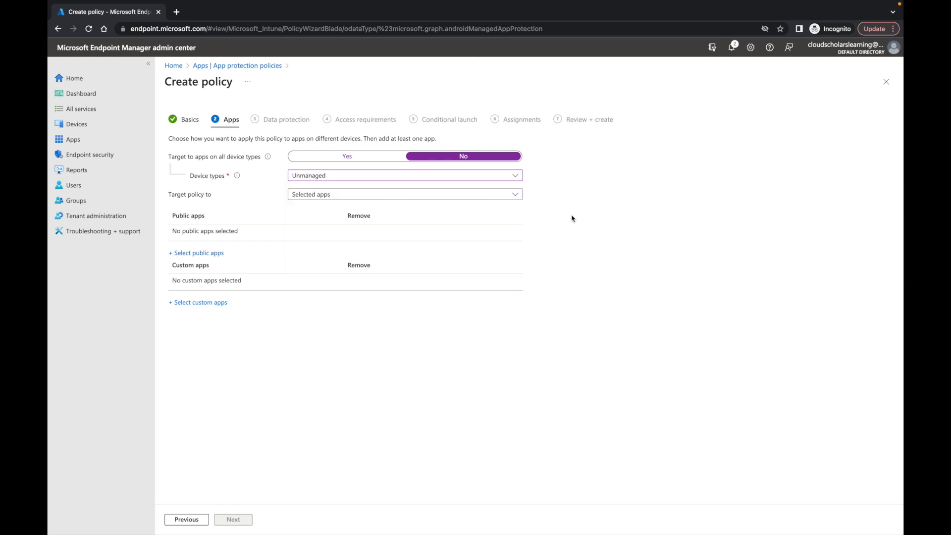
click(401, 197)
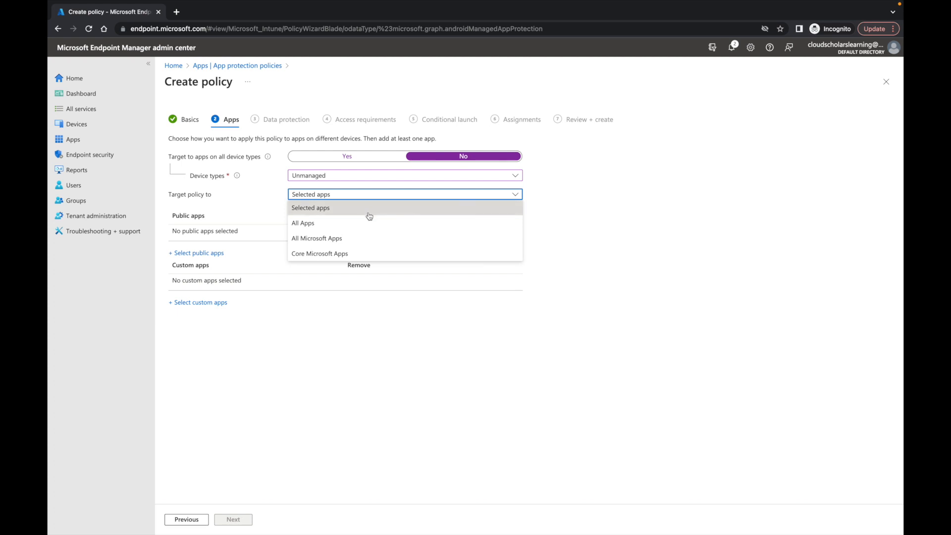
click(602, 229)
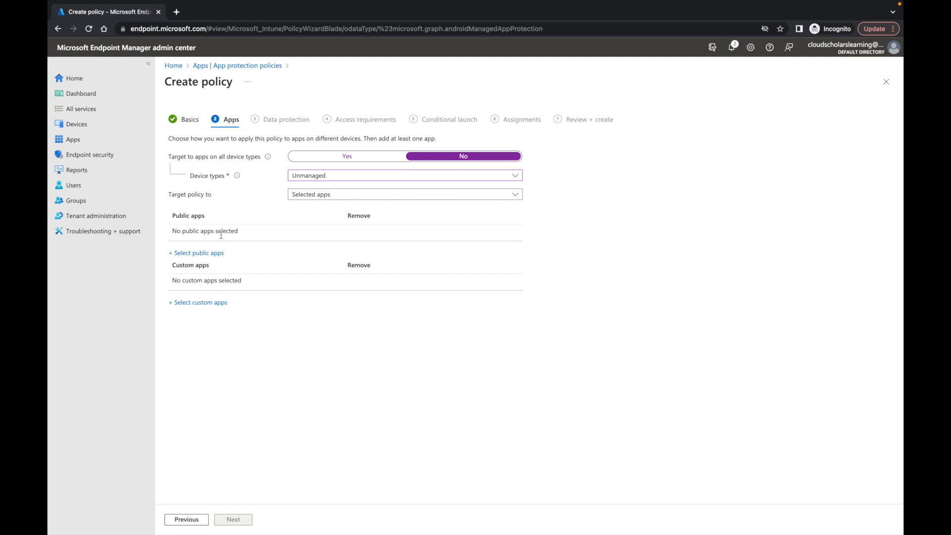
Add Microsoft Teams as a public app targeted by the policy and continue to the data protection settings
click(207, 257)
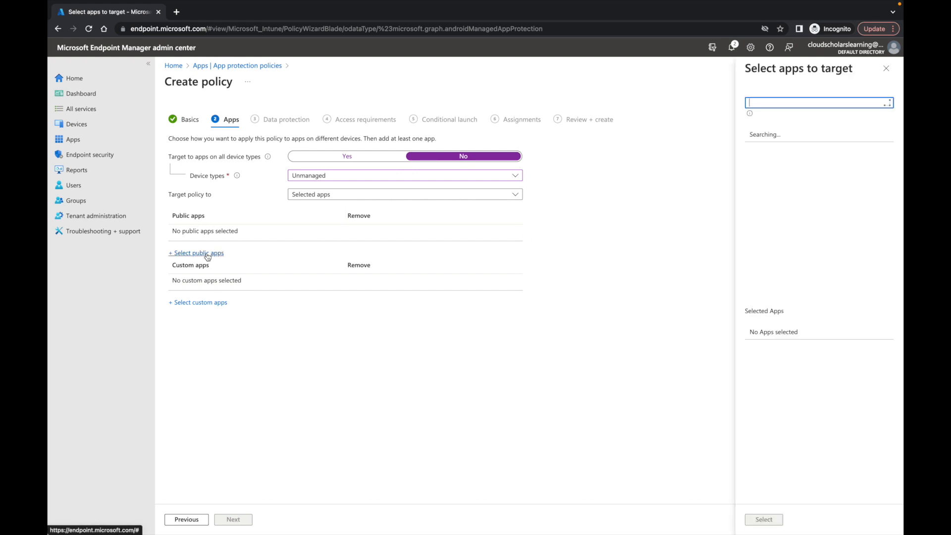
text(Teams)
click(781, 134)
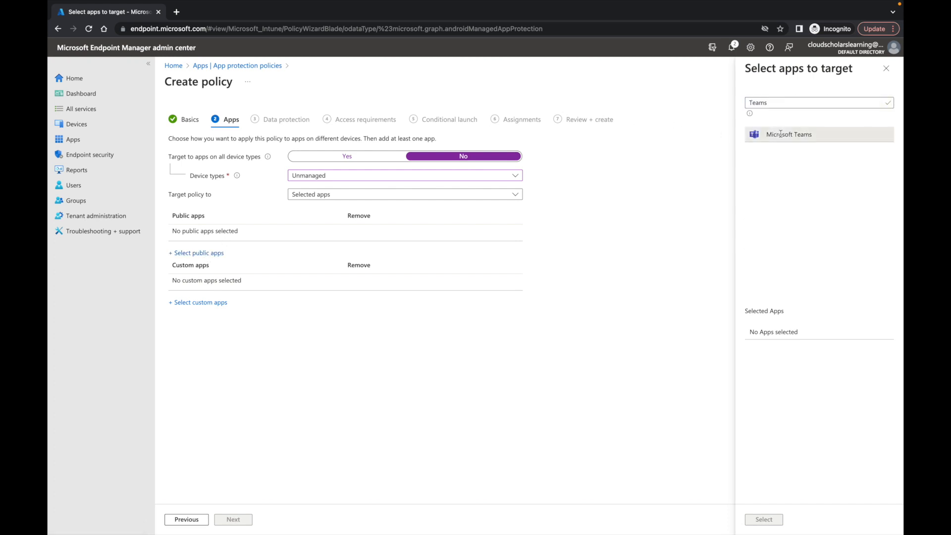
click(764, 519)
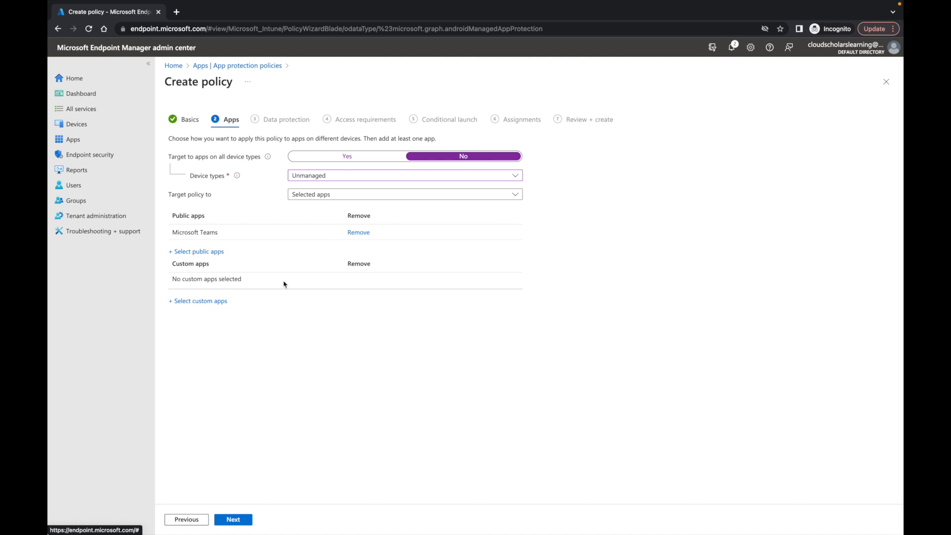
click(242, 519)
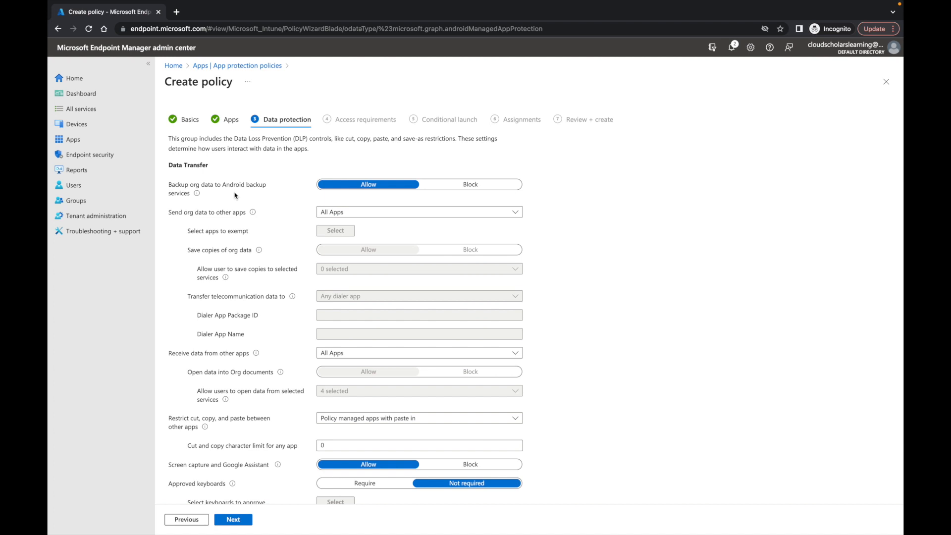
Block backup of org data to Android backup services and allow sending org data only to policy managed apps
click(482, 192)
scroll(556, 220, down, 1)
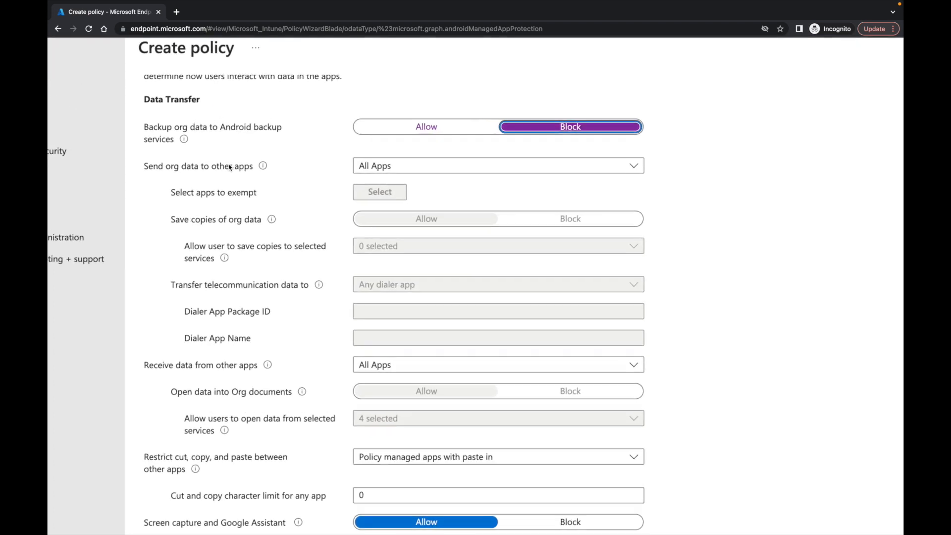
click(521, 171)
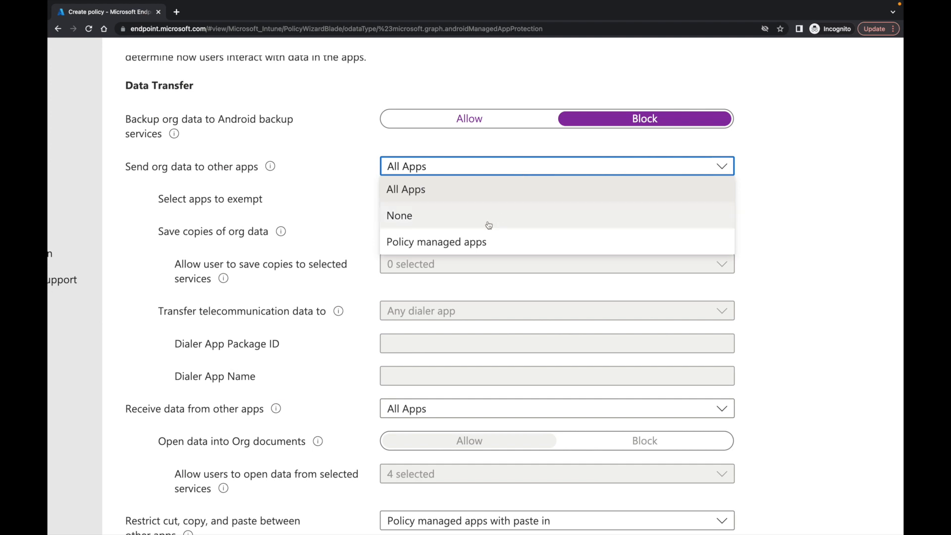
click(482, 242)
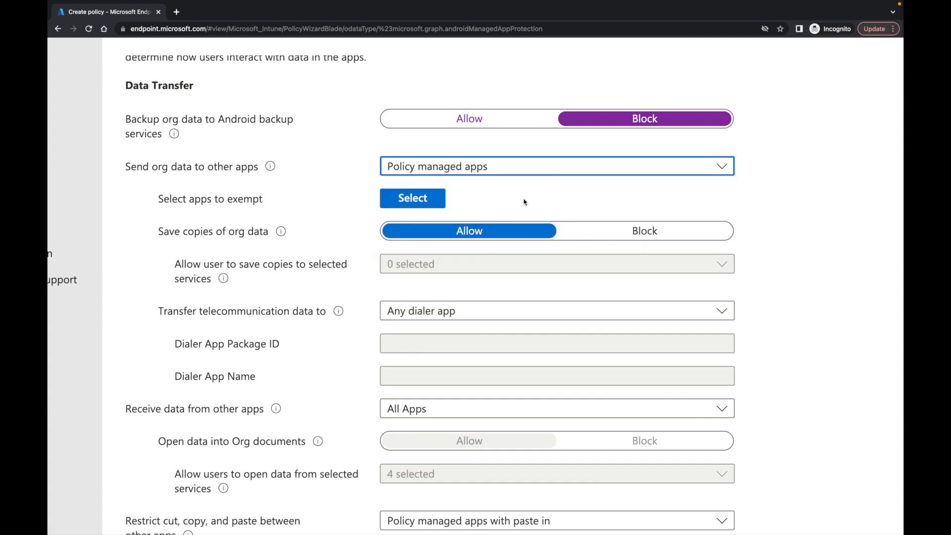
scroll(656, 210, right, 1)
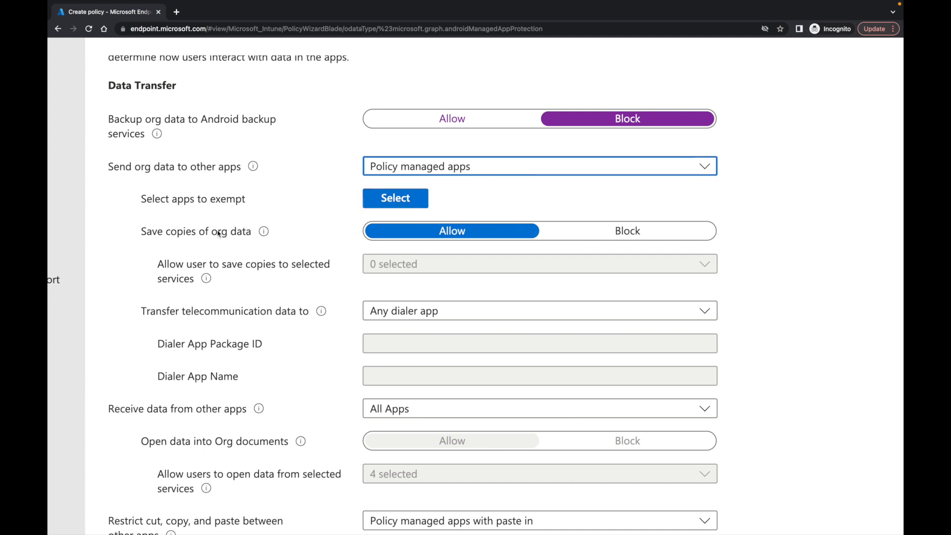
Block saving copies of org data and check the services where users could be allowed to save copies
mouse_move(264, 238)
click(622, 236)
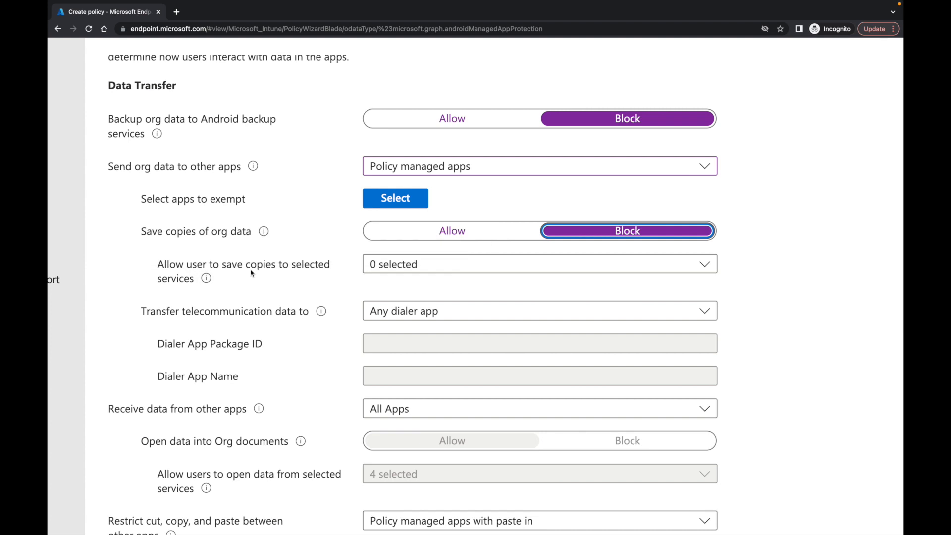
mouse_move(206, 280)
scroll(584, 286, right, 1)
scroll(584, 283, down, 1)
click(569, 249)
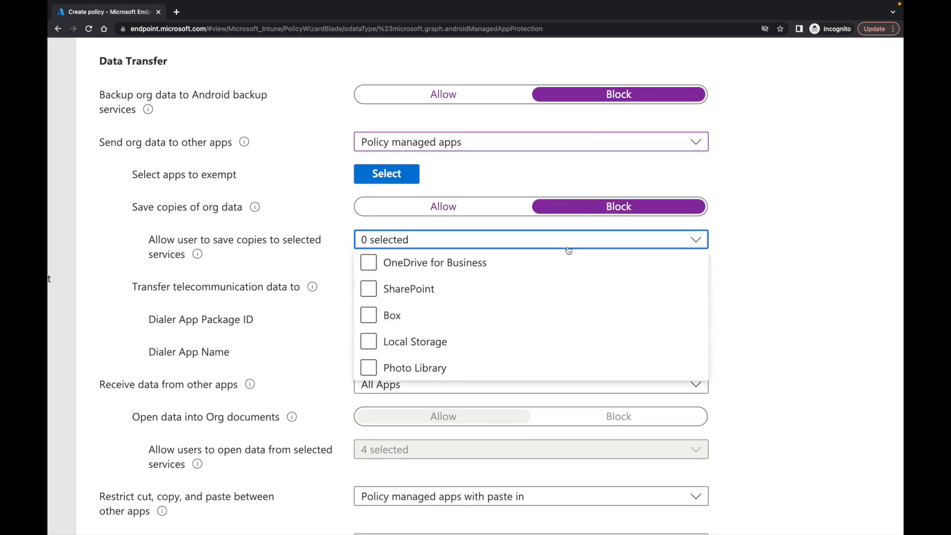
click(474, 270)
click(740, 211)
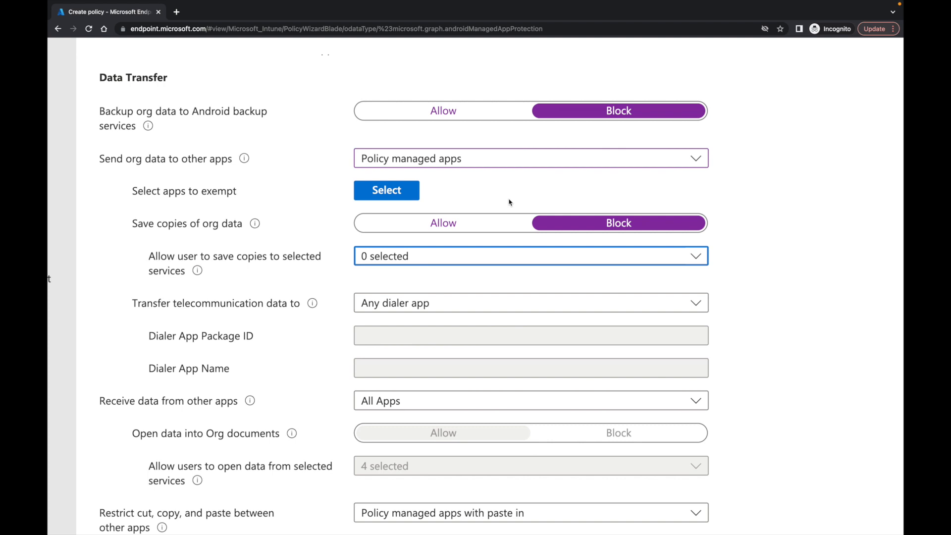
Open the exempt apps settings, switch saving copies of org data to Allow, and return it to Block
click(396, 191)
click(342, 205)
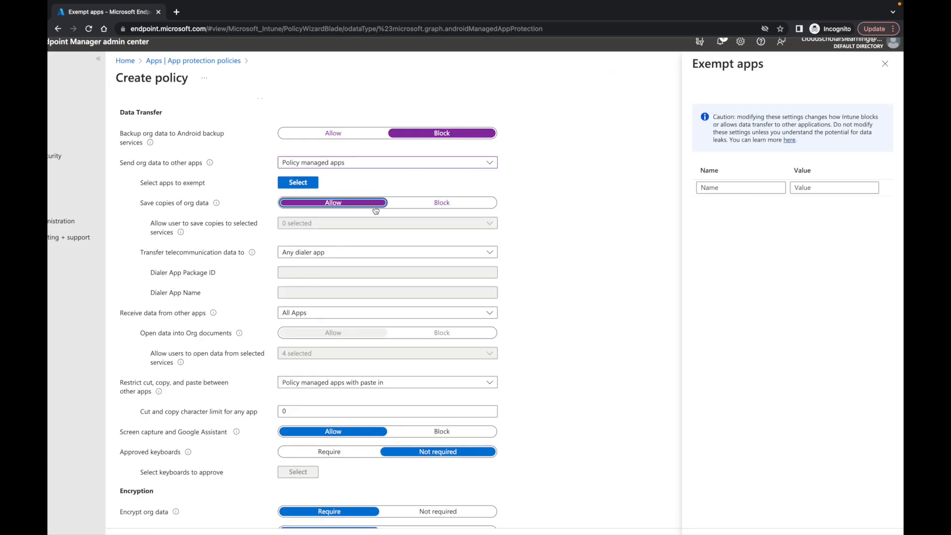
scroll(313, 203, up, 3)
scroll(313, 203, up, 2)
click(504, 206)
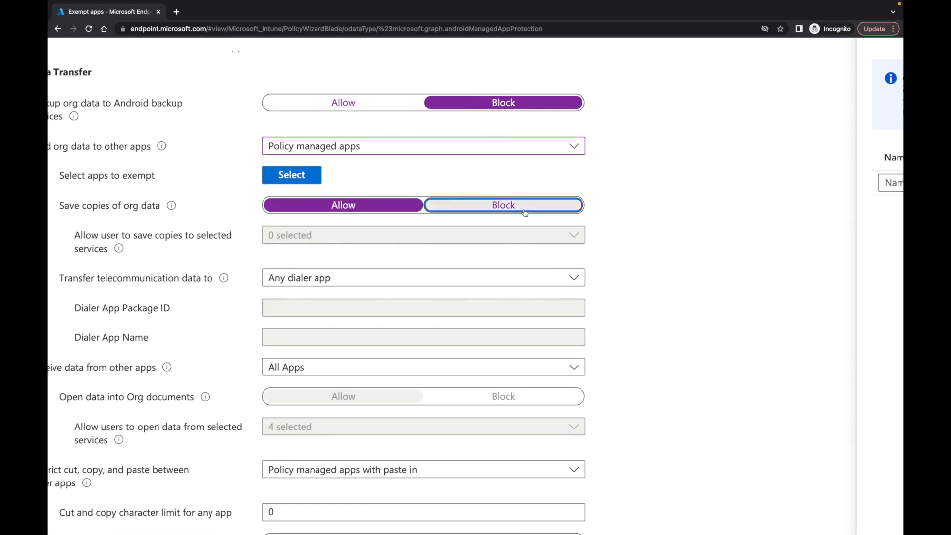
click(456, 235)
click(715, 254)
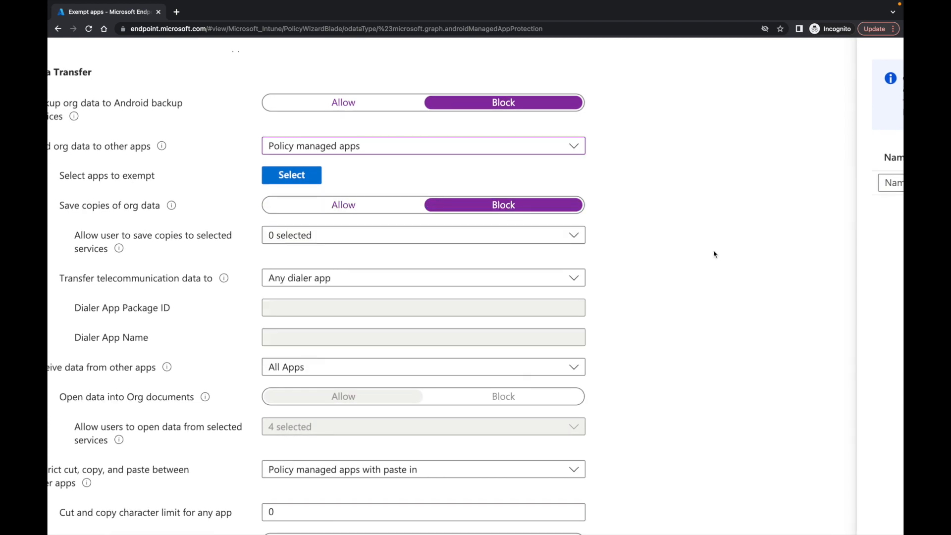
click(496, 240)
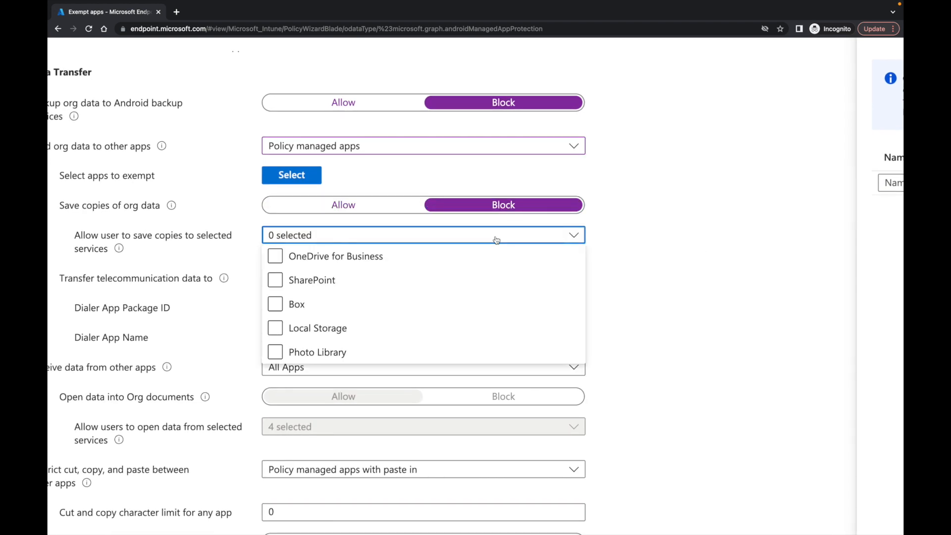
Set both sending org data to other apps and receiving data from other apps to None
click(429, 145)
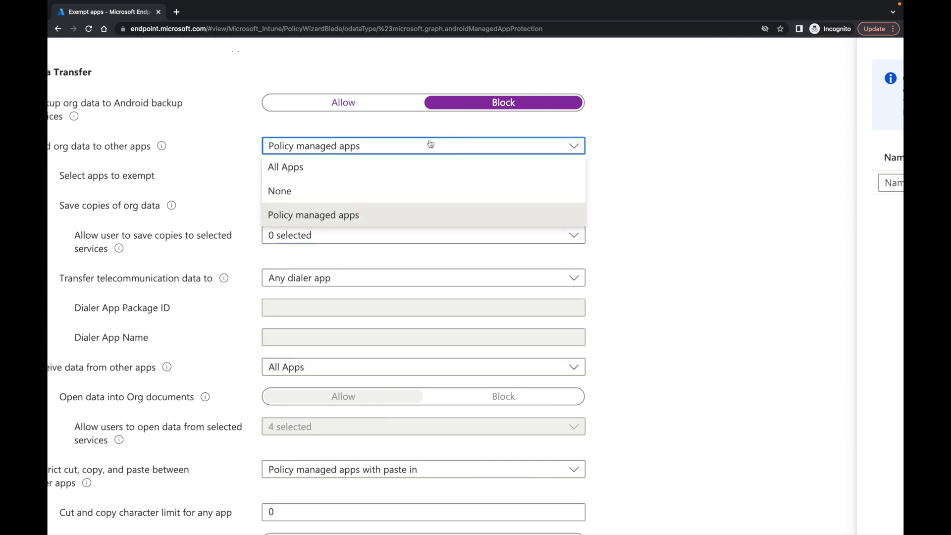
click(348, 193)
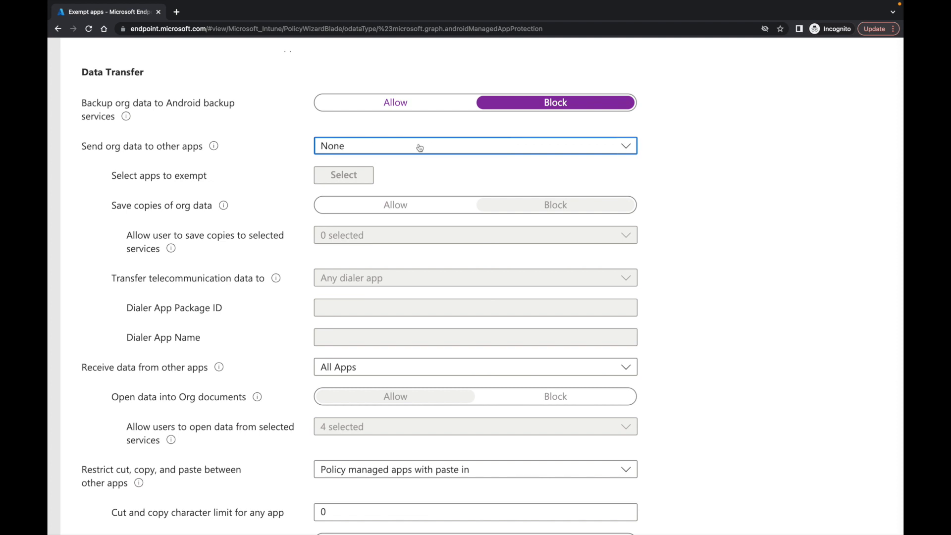
scroll(450, 157, down, 2)
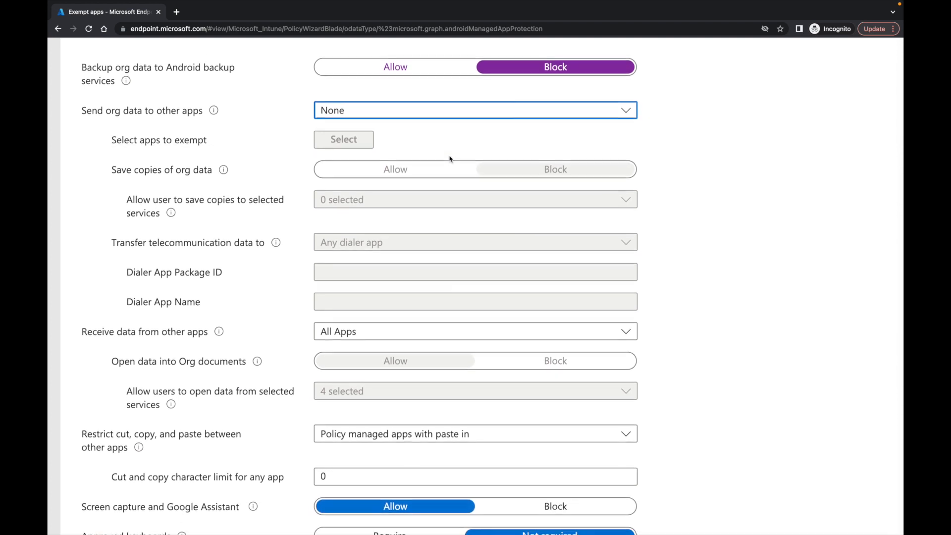
scroll(450, 158, down, 1)
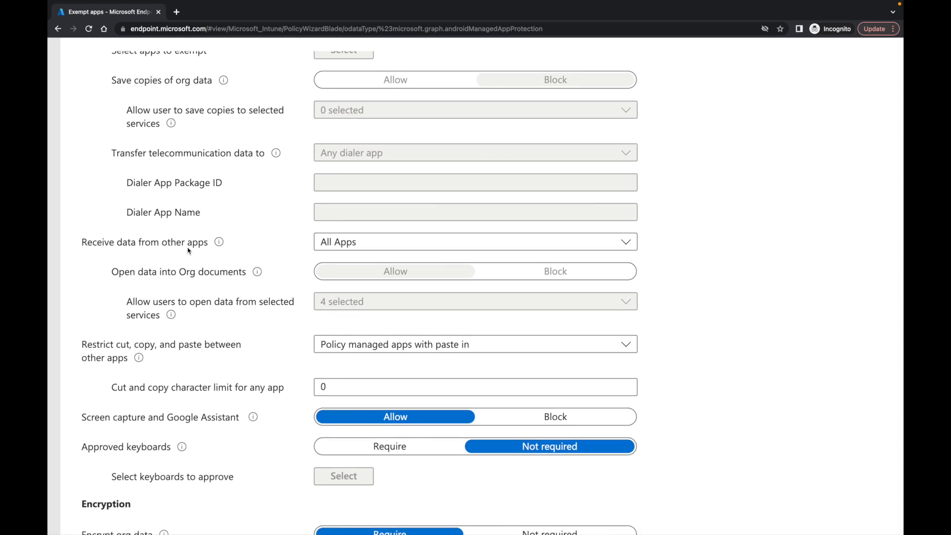
mouse_move(227, 247)
click(394, 242)
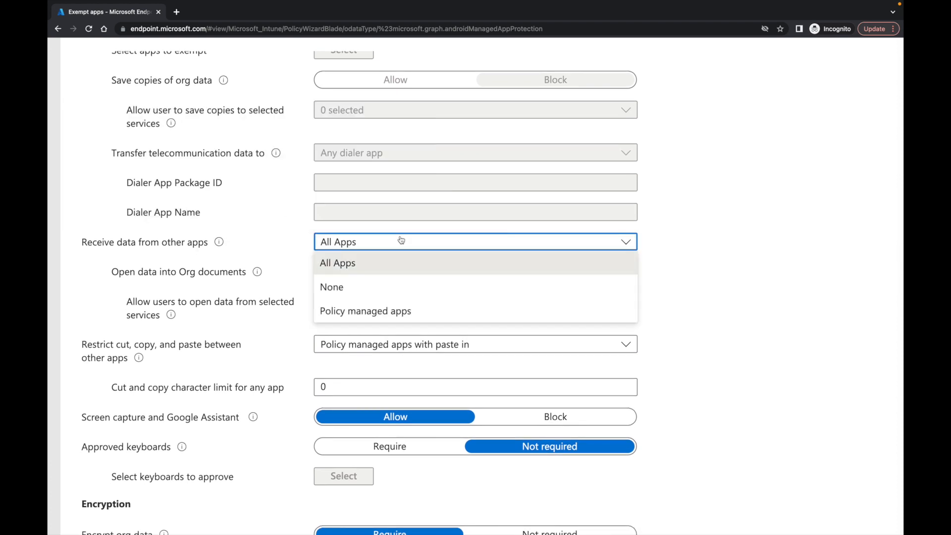
click(372, 287)
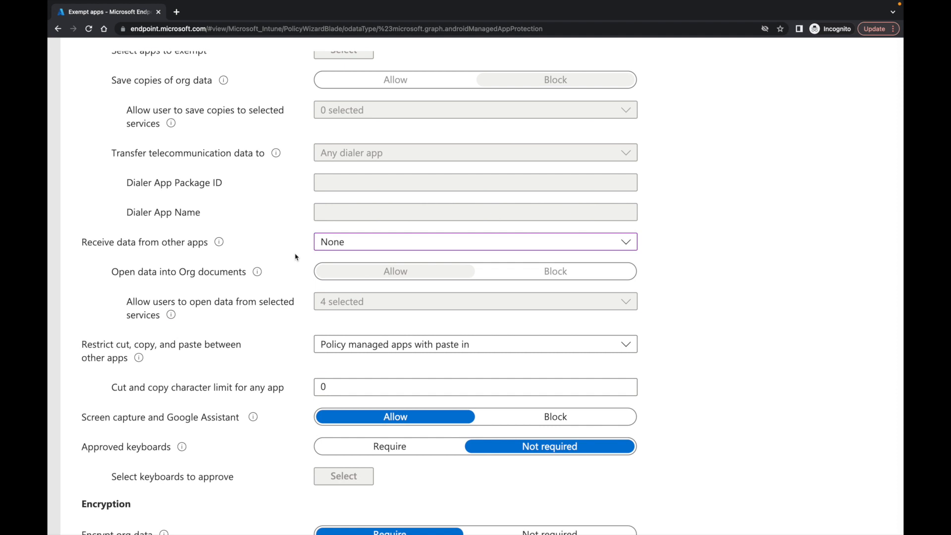
Set the restriction on cut, copy, and paste between other apps to Blocked
scroll(295, 257, down, 1)
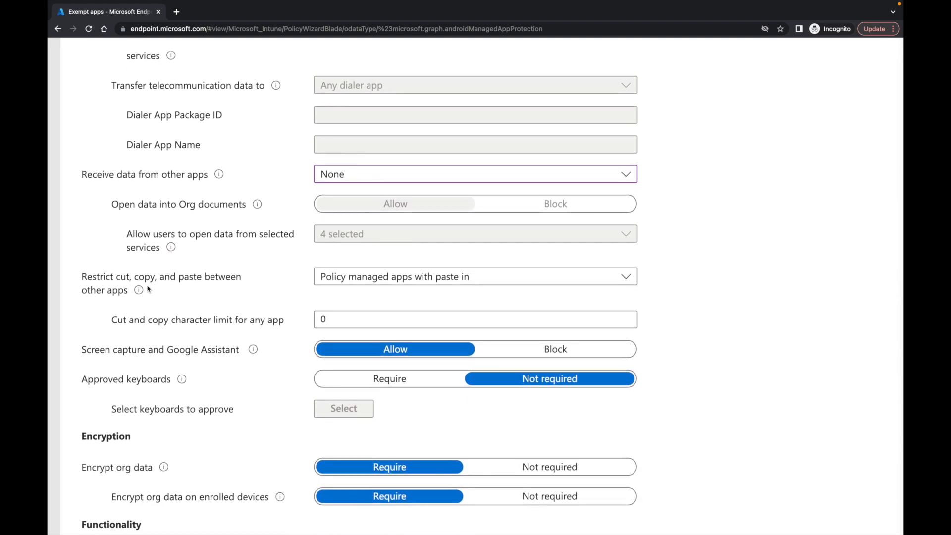
mouse_move(140, 294)
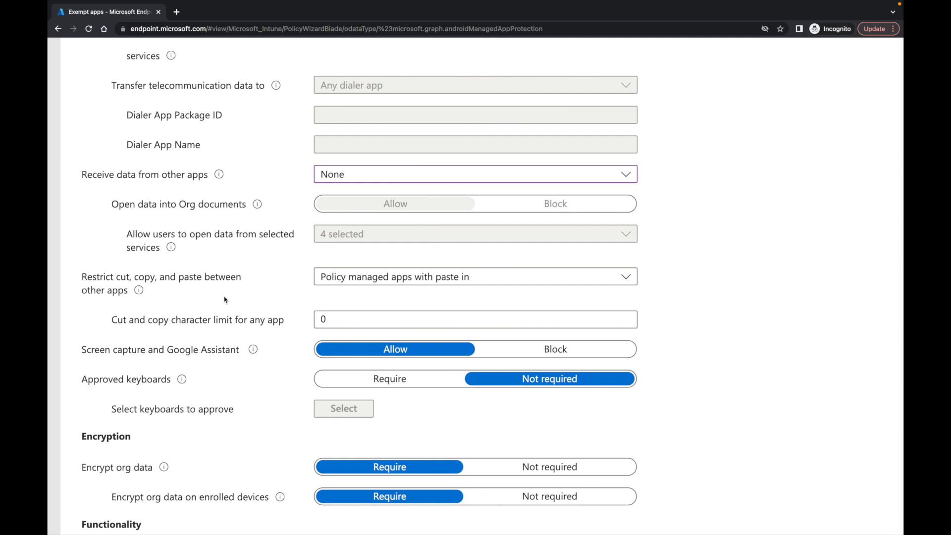
click(387, 280)
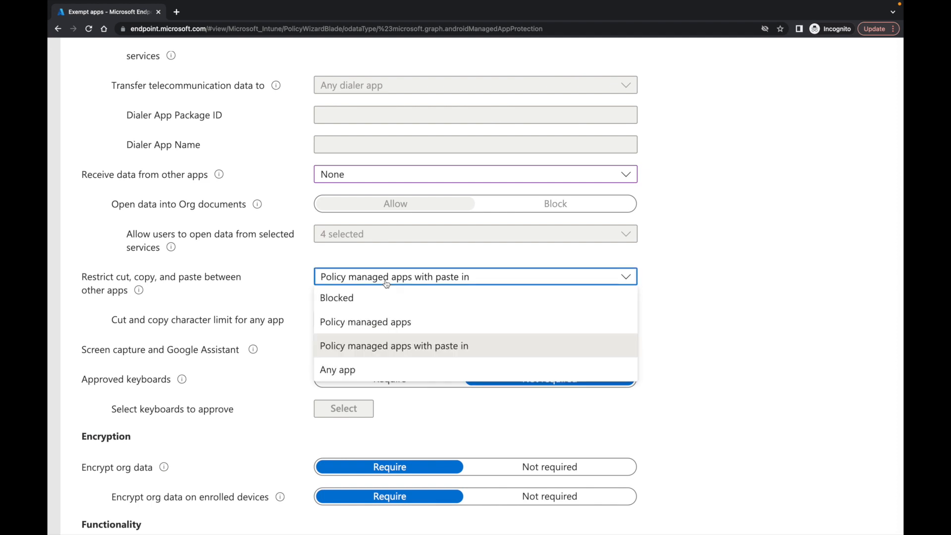
click(354, 307)
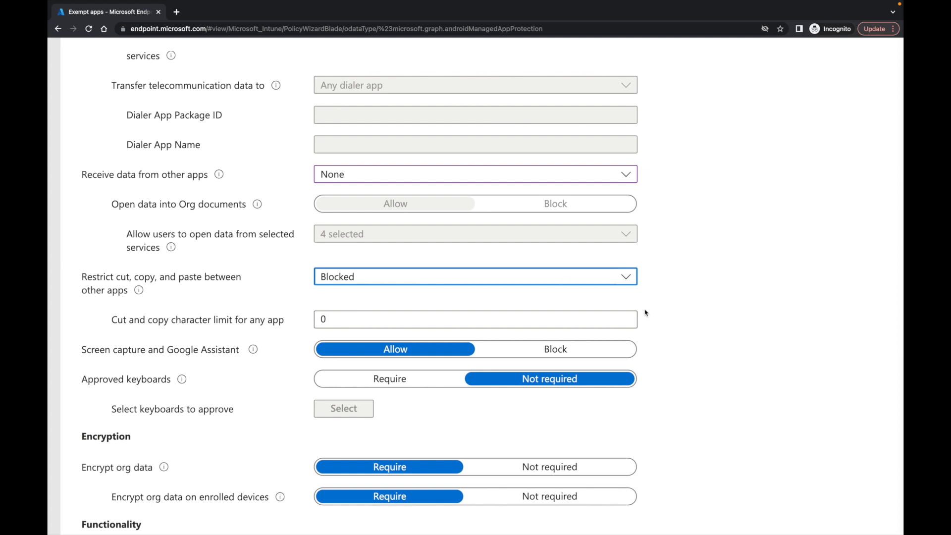
Review the remaining data protection settings, close the exempt apps pane, and continue to the access requirements
scroll(659, 291, down, 2)
scroll(660, 292, down, 1)
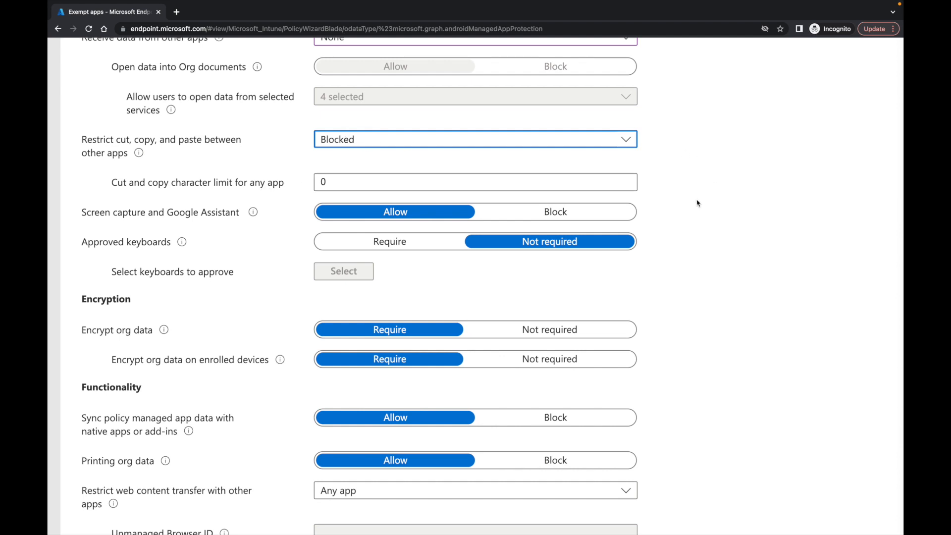
scroll(696, 202, down, 1)
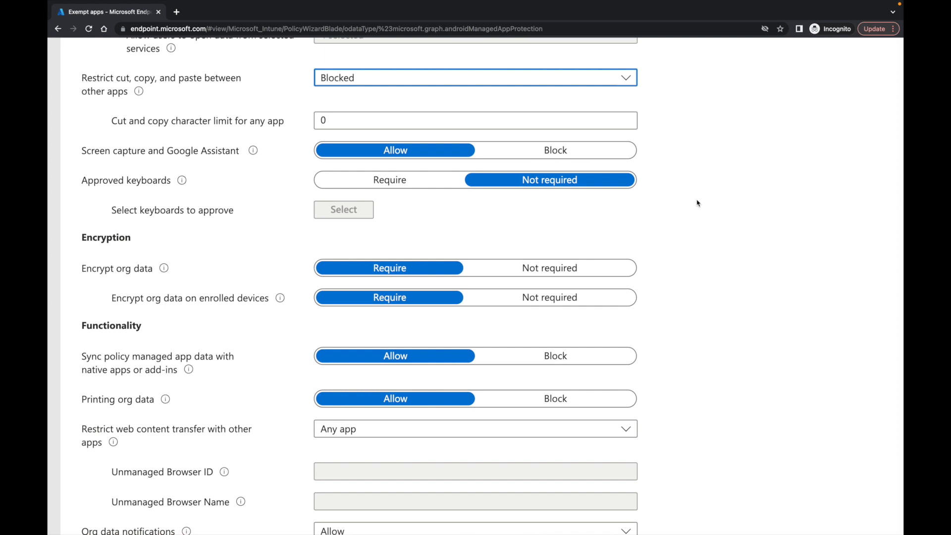
scroll(697, 203, down, 2)
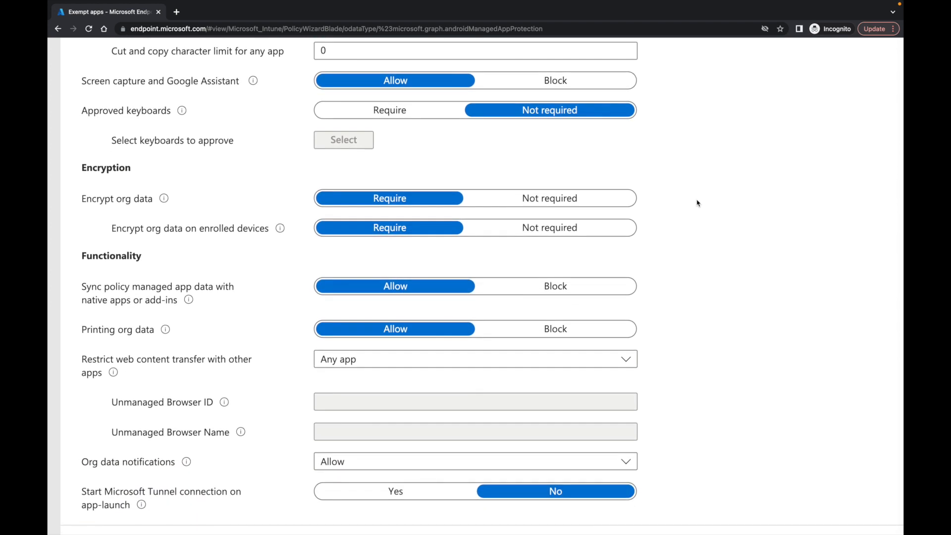
scroll(697, 203, down, 1)
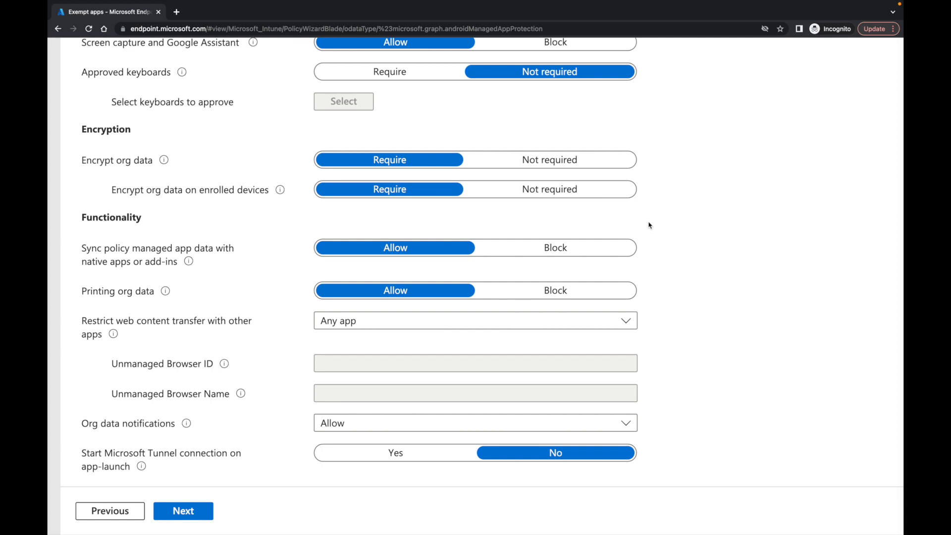
scroll(650, 225, up, 1)
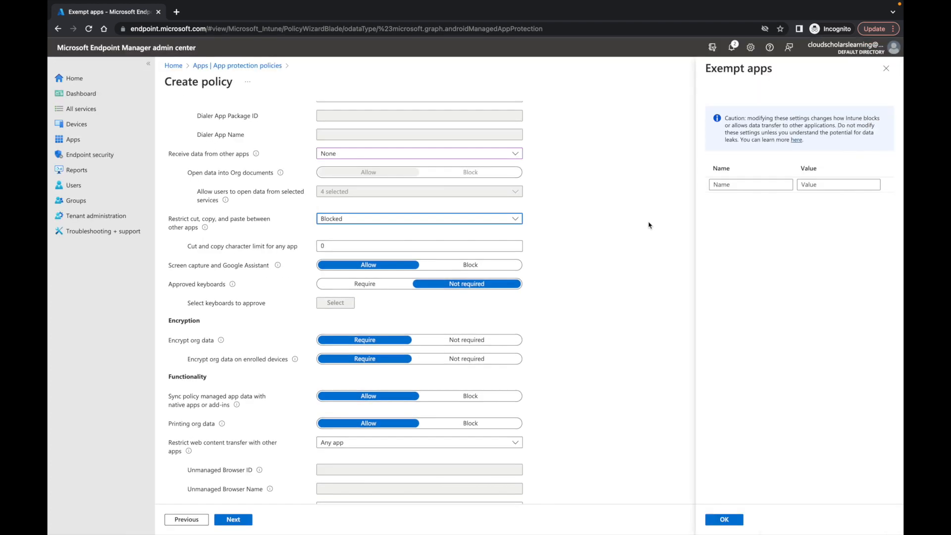
click(886, 68)
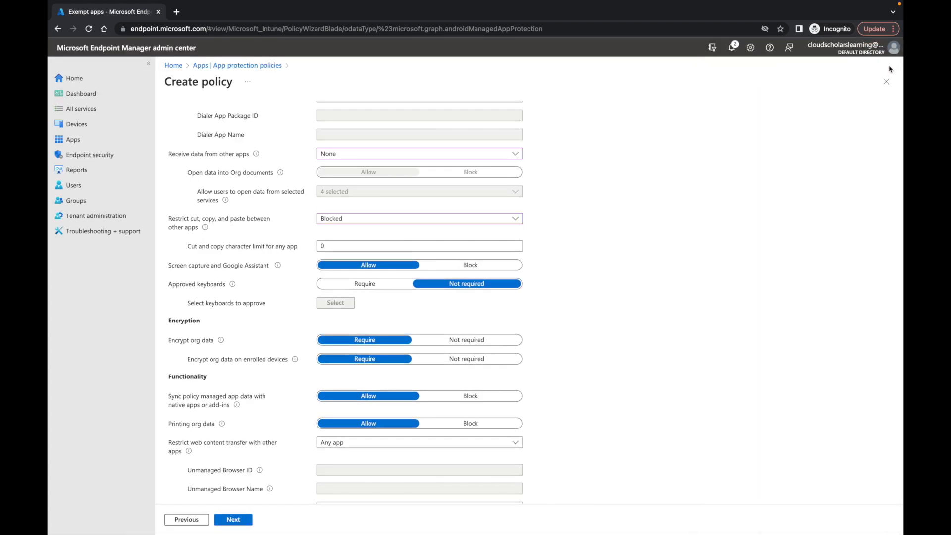
click(233, 520)
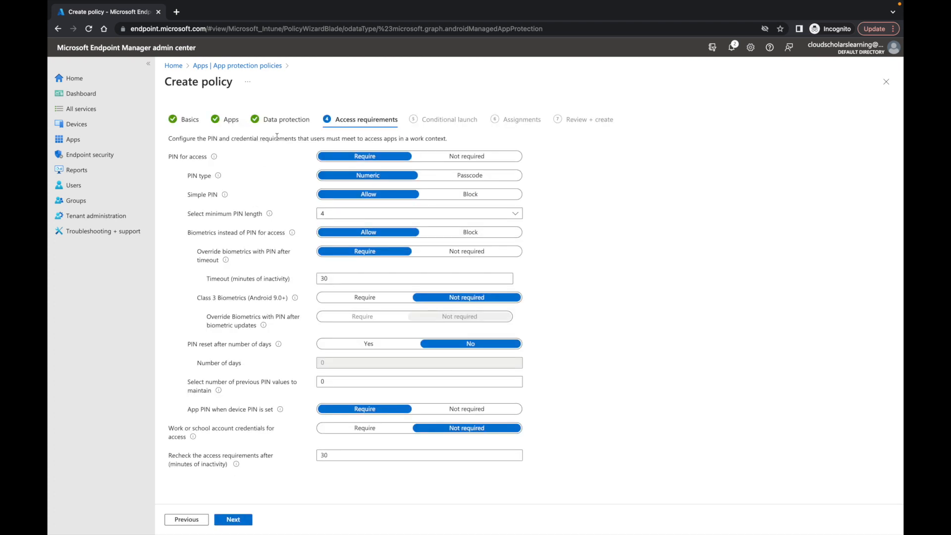
Switch the PIN type to Passcode and return it to Numeric
scroll(311, 129, down, 1)
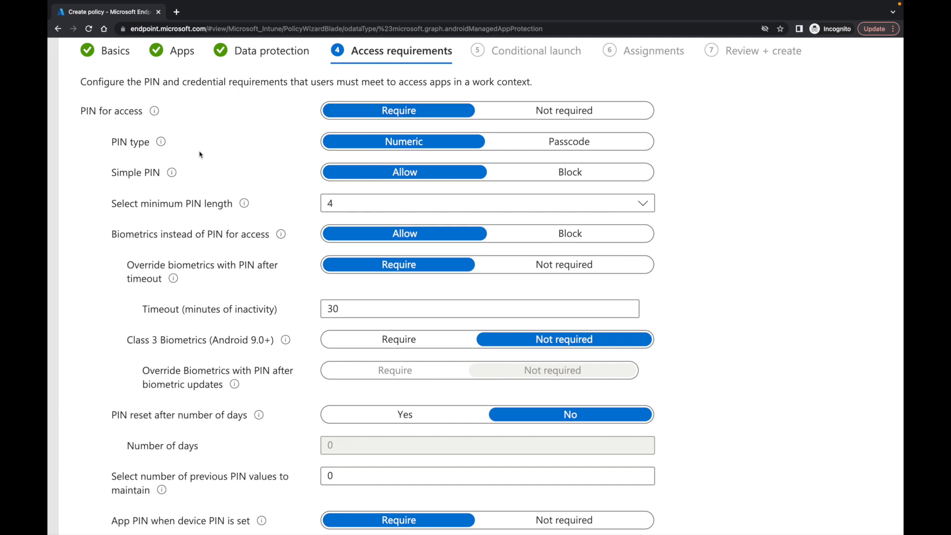
click(563, 148)
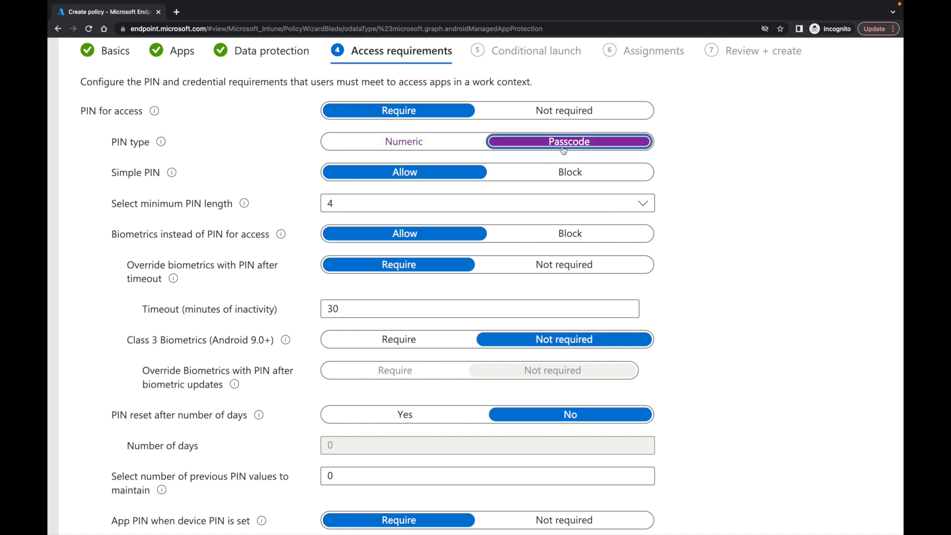
click(438, 152)
scroll(437, 152, down, 1)
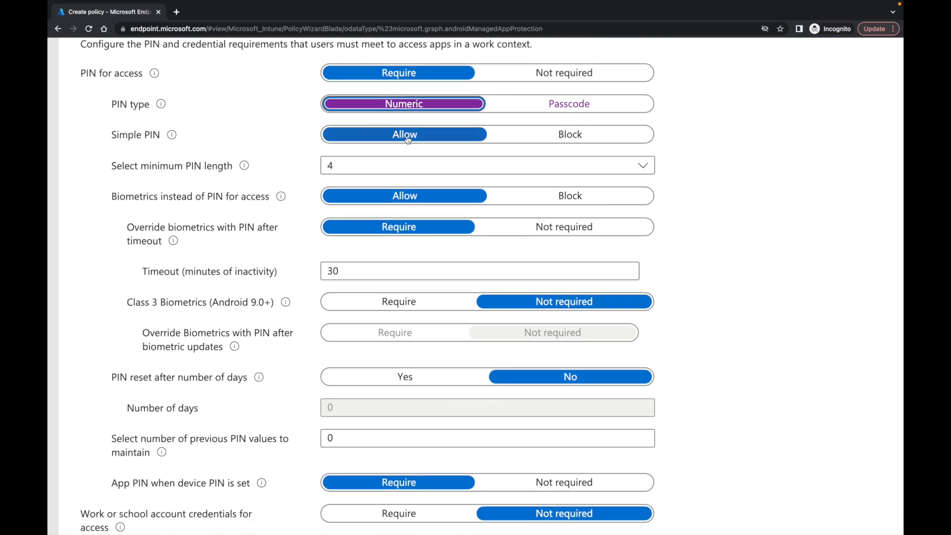
Check which minimum PIN lengths can be chosen
scroll(407, 140, down, 1)
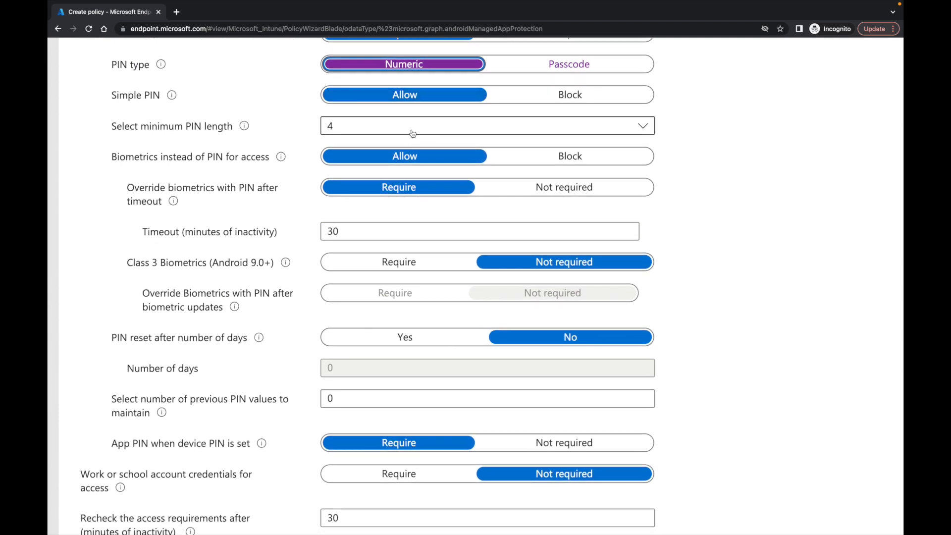
click(409, 129)
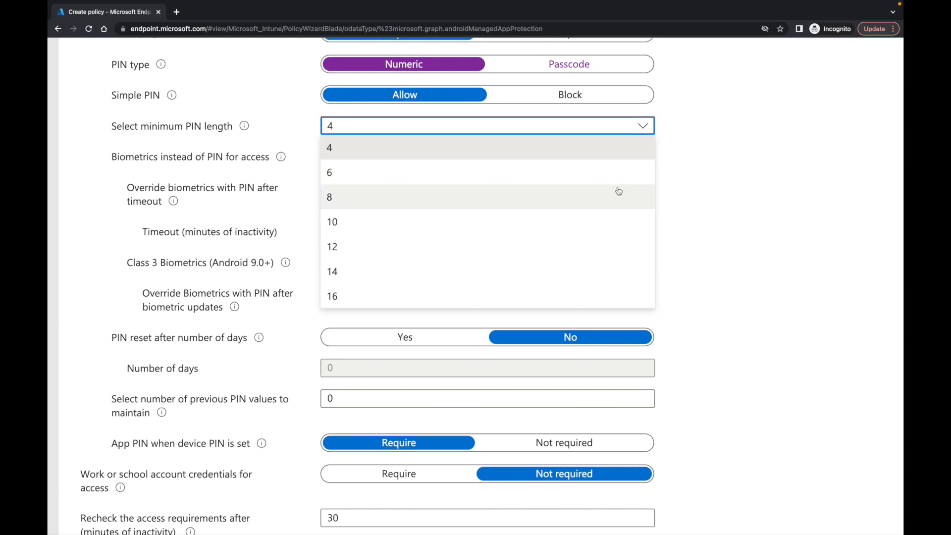
click(688, 188)
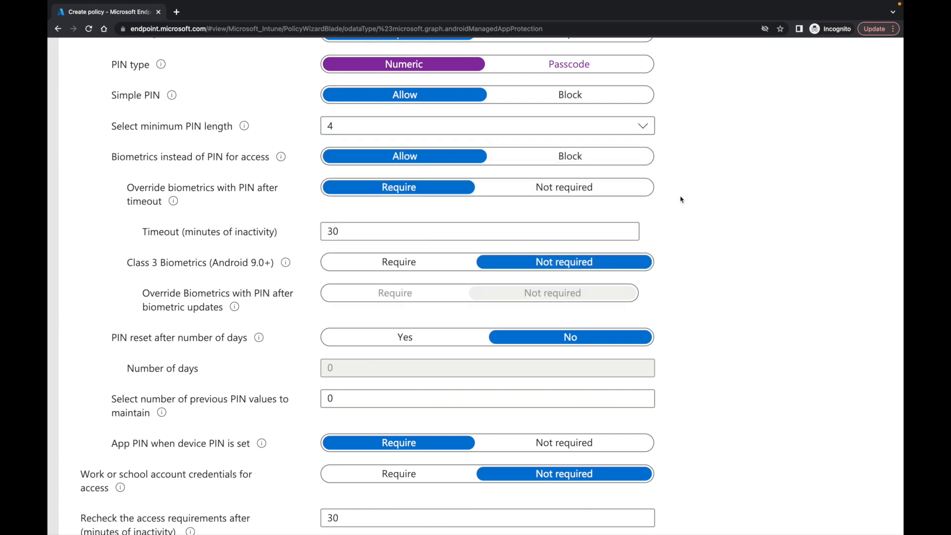
Review the biometric, PIN reset and recheck settings, keep them as they are, and continue to the conditional launch settings
scroll(682, 200, down, 1)
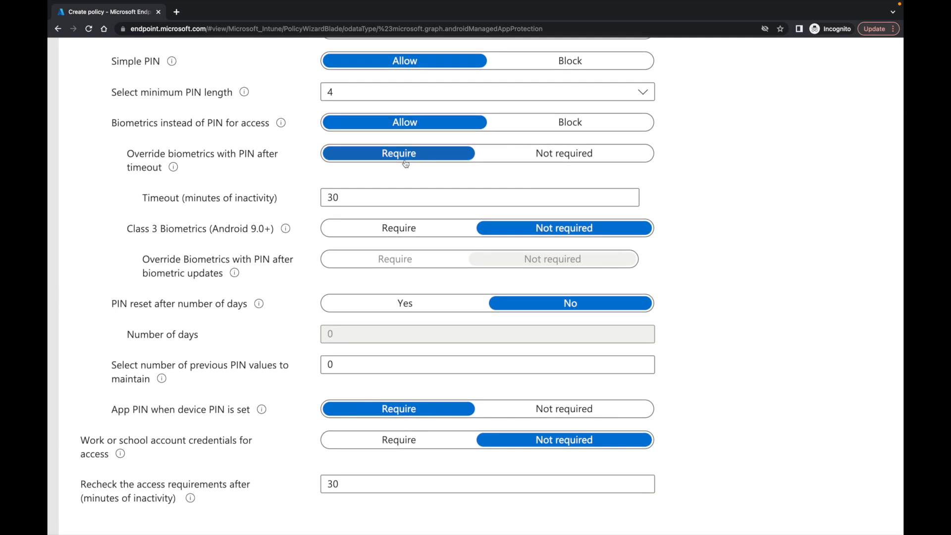
scroll(430, 164, down, 2)
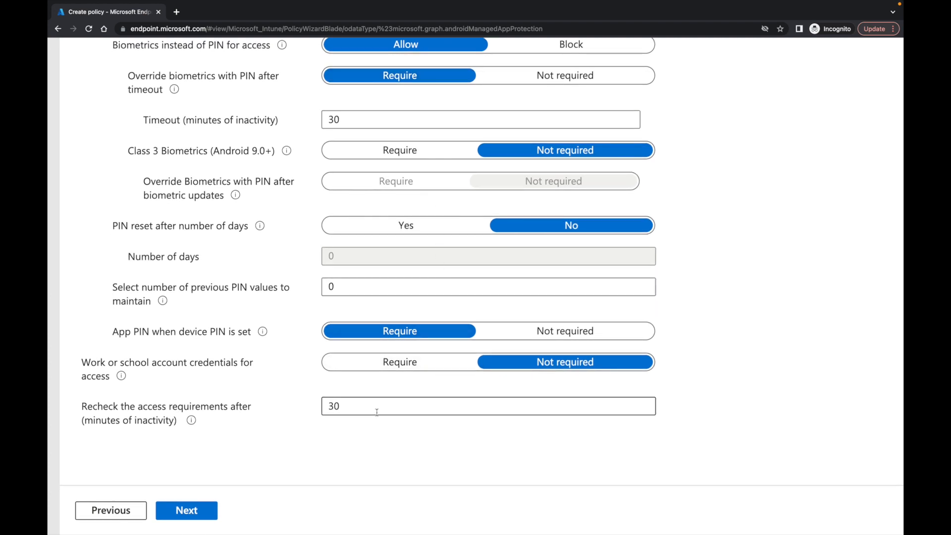
click(192, 511)
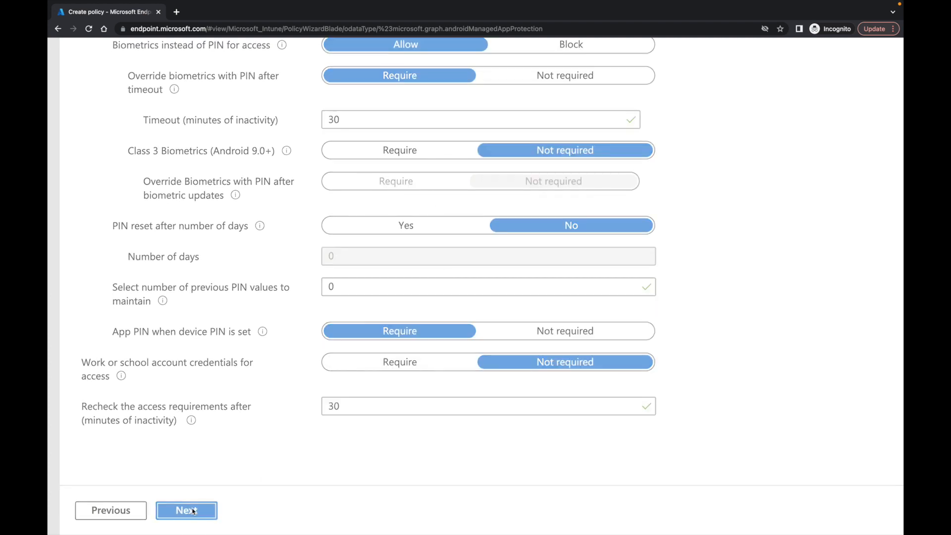
Examine the app conditions for conditional launch and the additional settings that can be added to them
scroll(194, 458, down, 2)
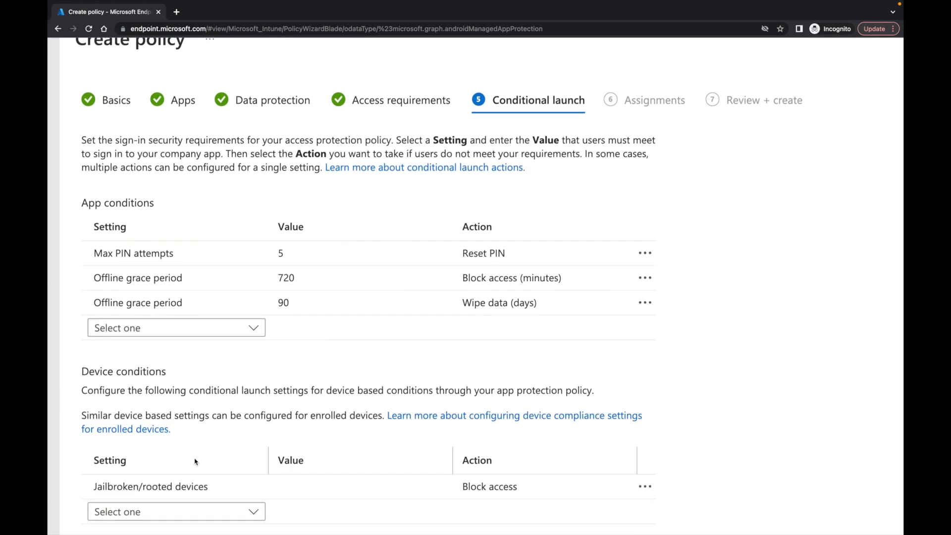
scroll(195, 461, down, 3)
scroll(195, 460, down, 2)
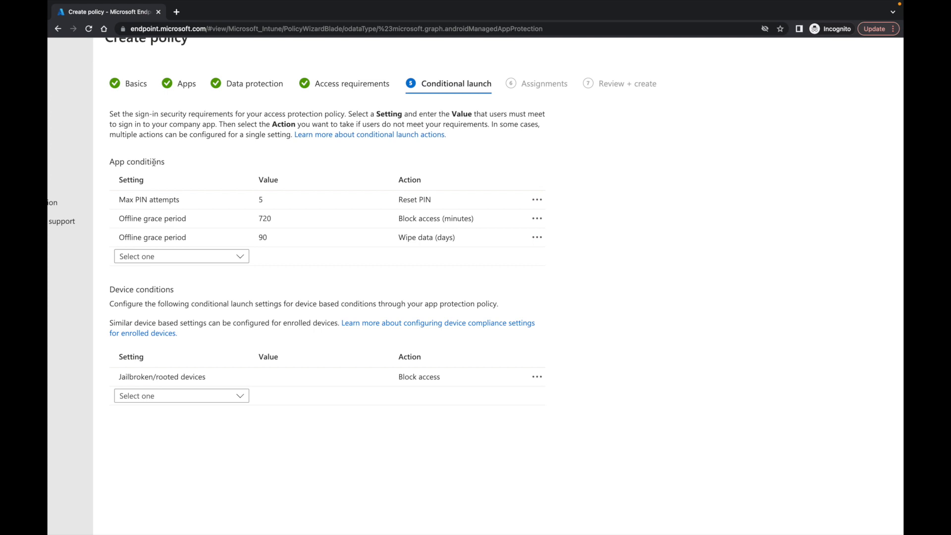
click(130, 201)
click(240, 257)
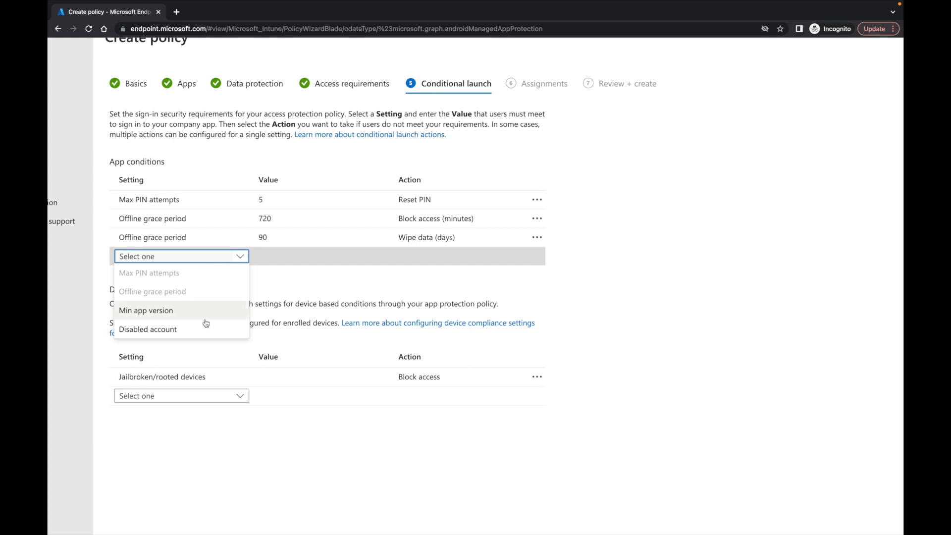
click(598, 297)
Examine the jailbroken/rooted devices condition and the other device conditions that can be added
scroll(598, 297, down, 2)
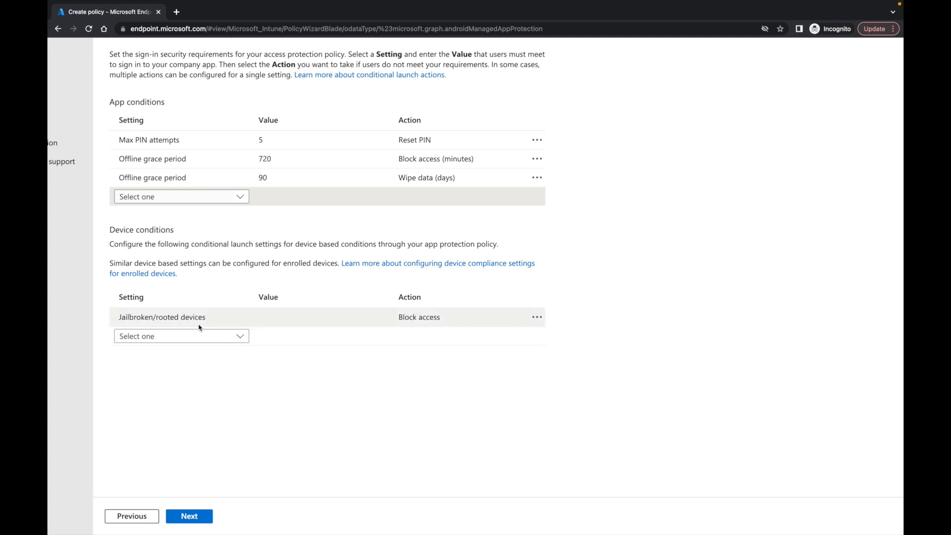
click(450, 321)
click(292, 370)
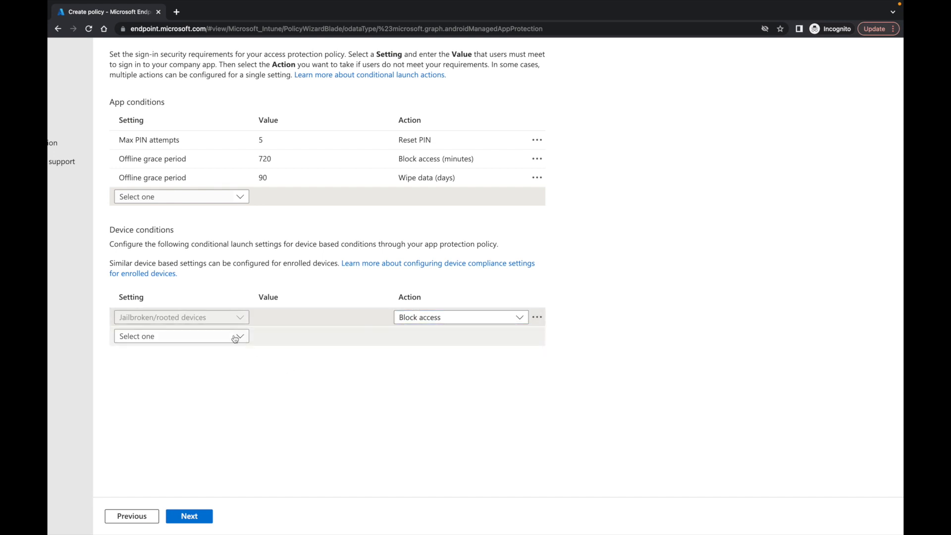
click(235, 337)
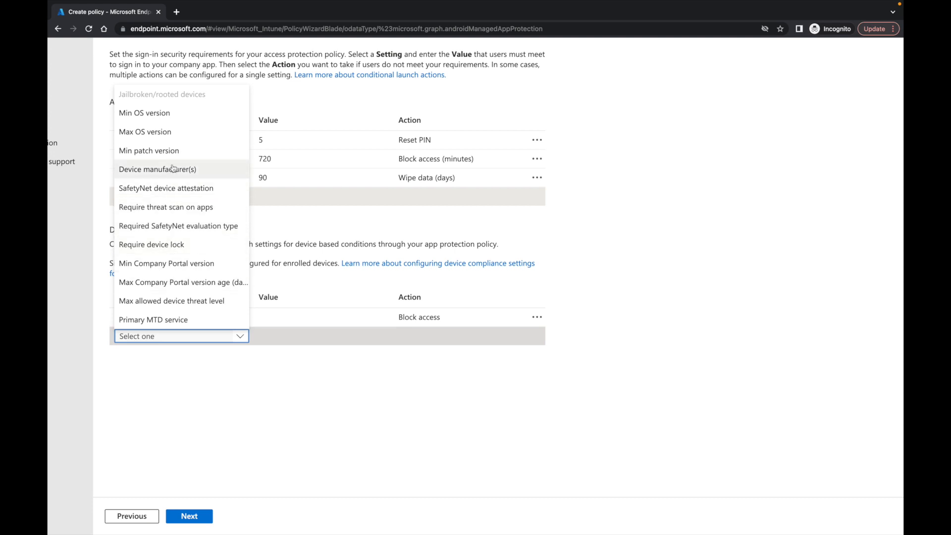
click(222, 368)
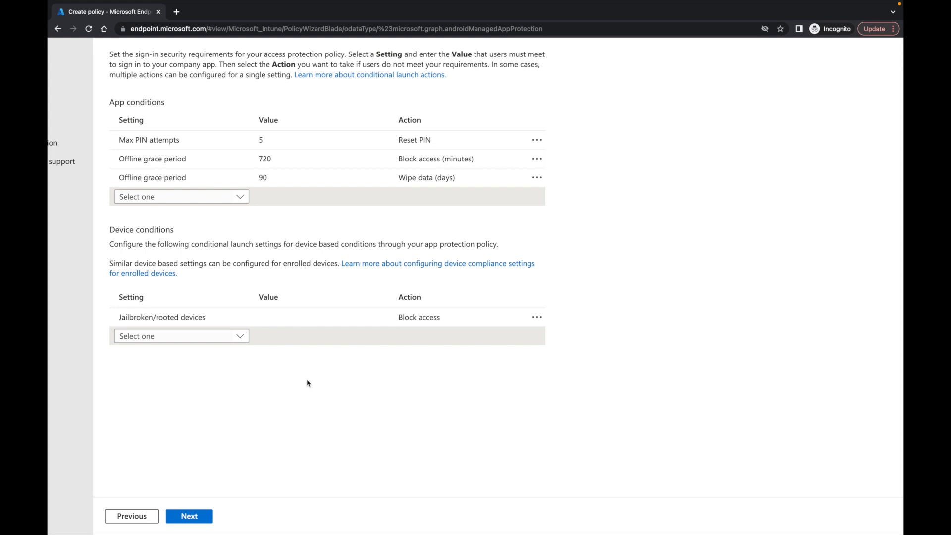
Continue to the assignments and add the Contractors group to the included groups
scroll(308, 383, down, 3)
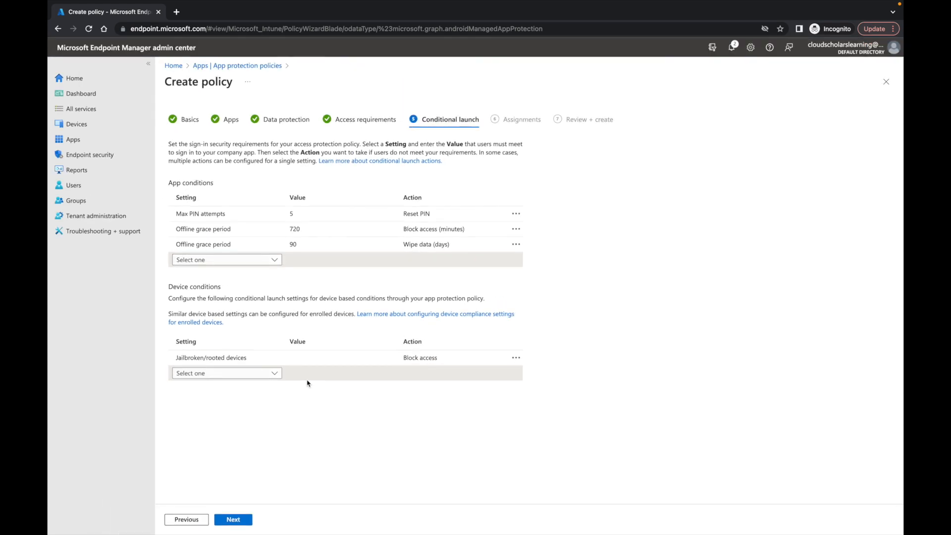
click(233, 520)
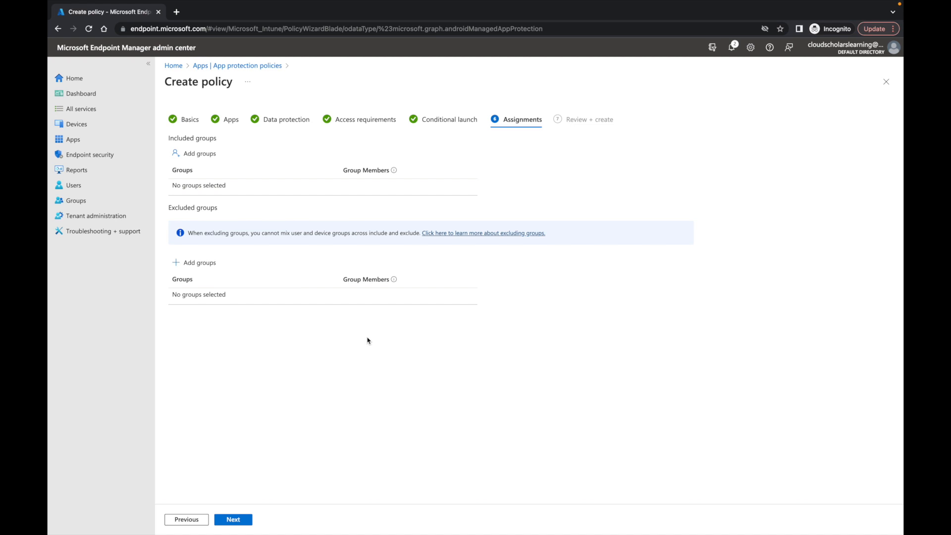
click(201, 154)
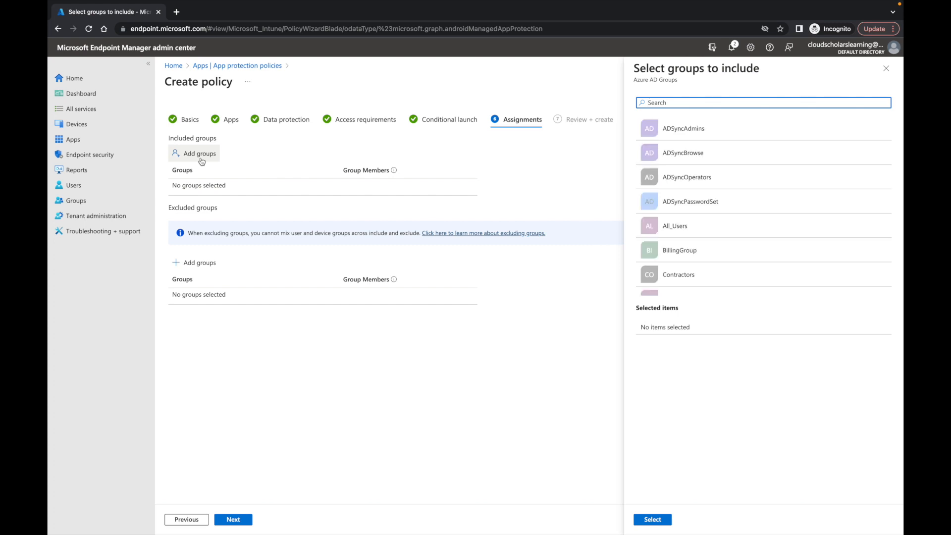
text(Contra)
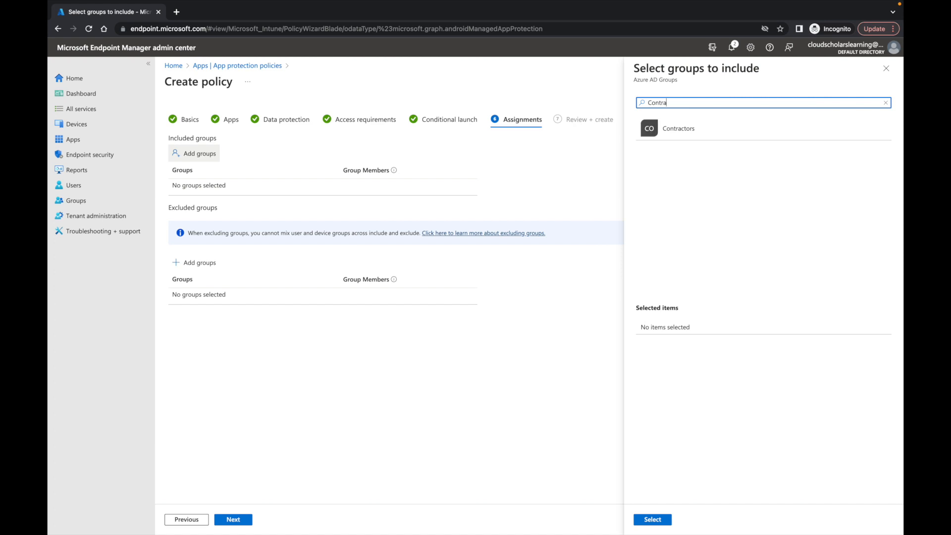
click(689, 132)
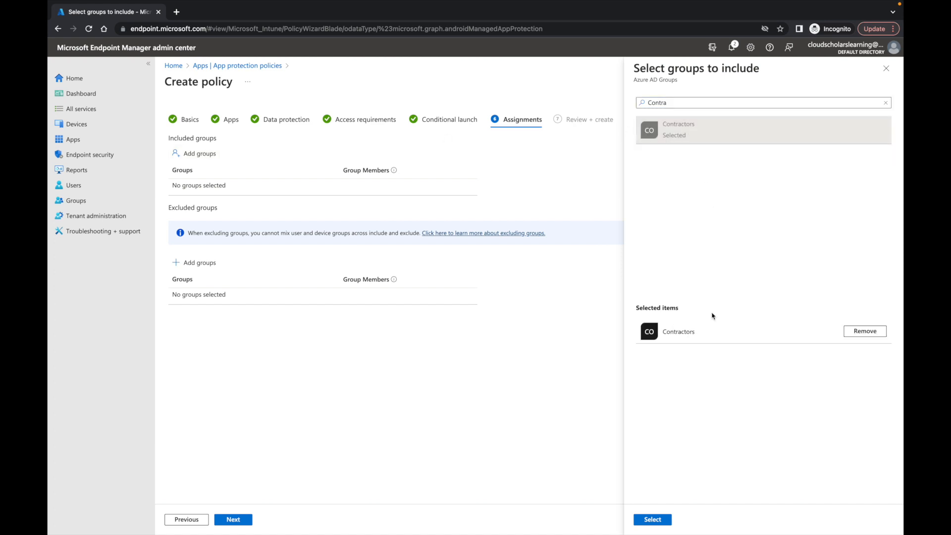
click(655, 519)
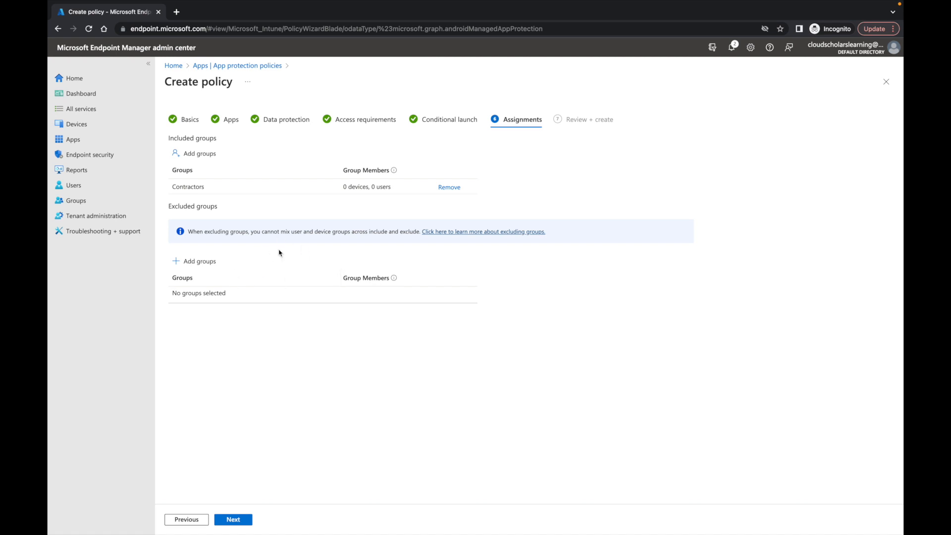
Review the policy summary and create the app protection policy
click(235, 520)
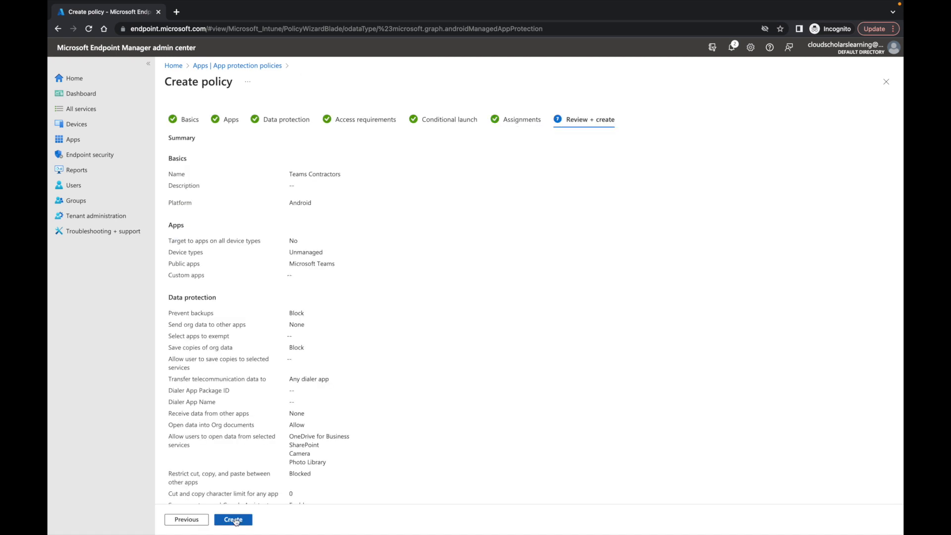
scroll(244, 237, down, 2)
scroll(245, 238, down, 3)
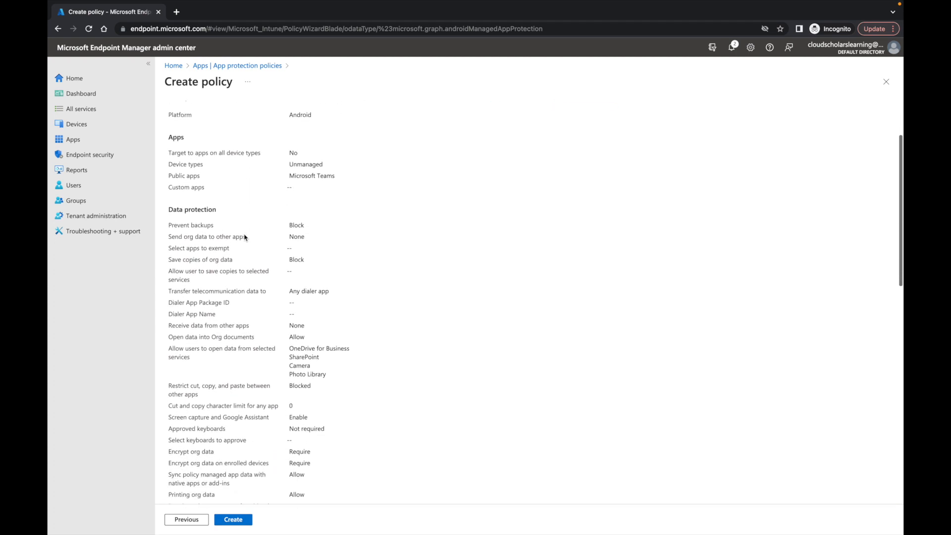
scroll(245, 237, down, 1)
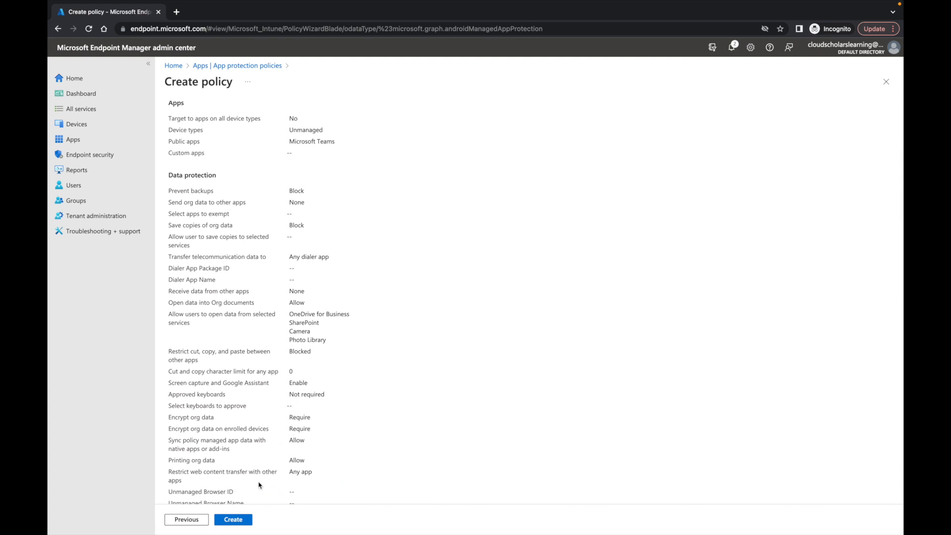
click(240, 519)
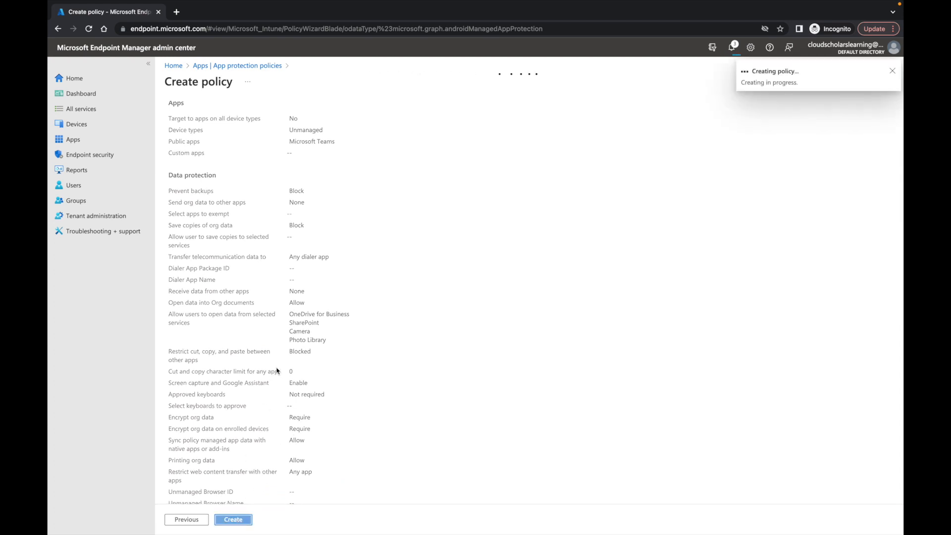